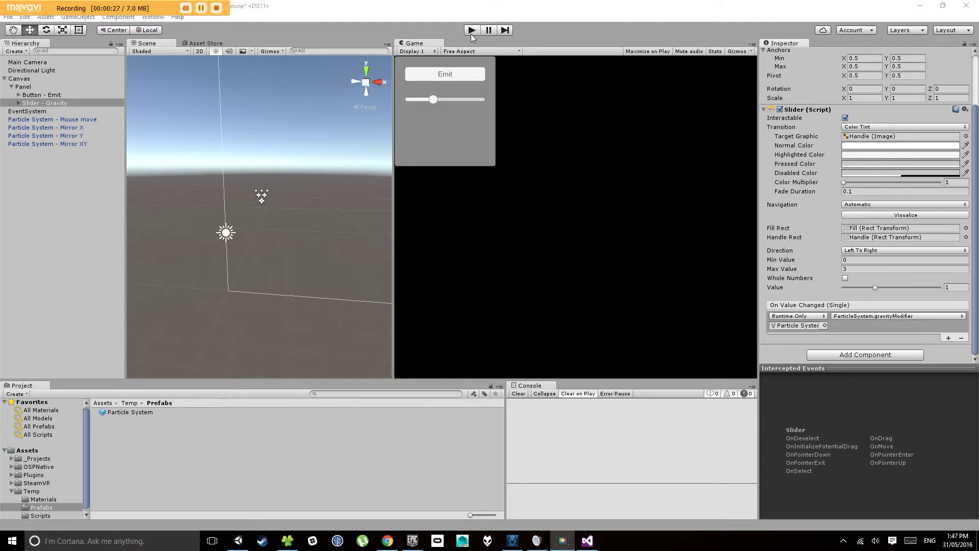
Preview the scene in Play mode, selecting Particle System - Mouse move and its mirror systems, then stop
{"action": "left_click", "coordinate": [472, 30]}
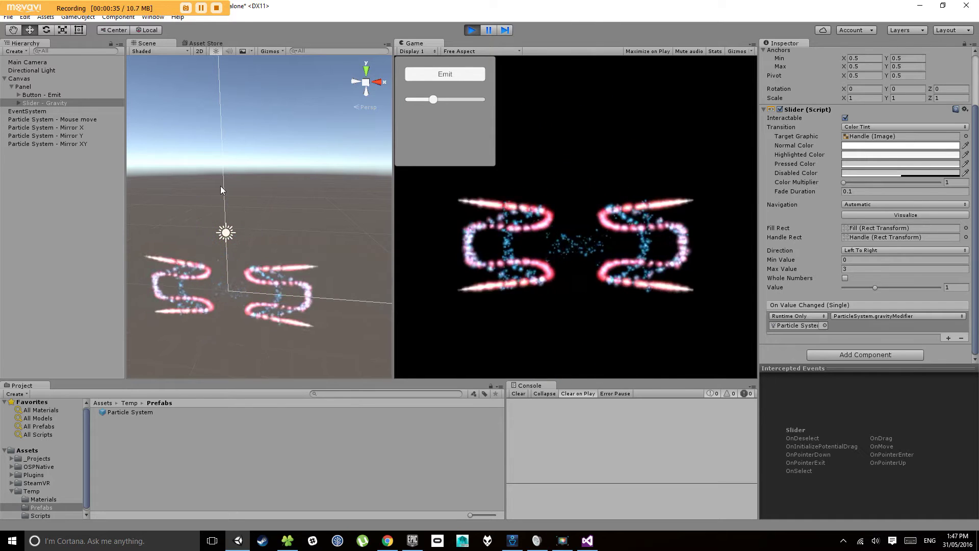
{"action": "left_click", "coordinate": [78, 121]}
{"action": "left_click", "coordinate": [80, 135]}
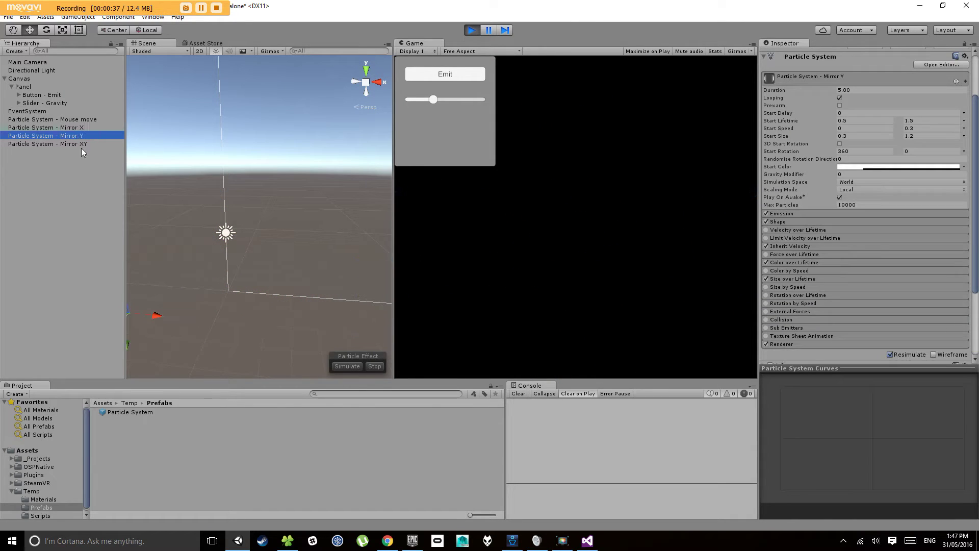
{"action": "left_click", "coordinate": [82, 149]}
{"action": "left_click", "coordinate": [87, 120]}
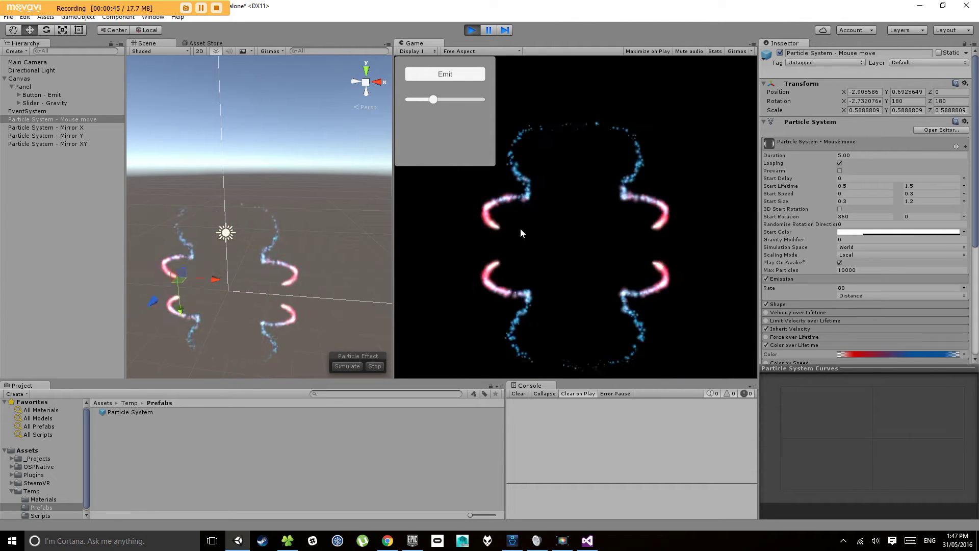
{"action": "left_click", "coordinate": [472, 30]}
Select Slider - Gravity and bring its On Value Changed event and target particle system into view
{"action": "left_click", "coordinate": [49, 104]}
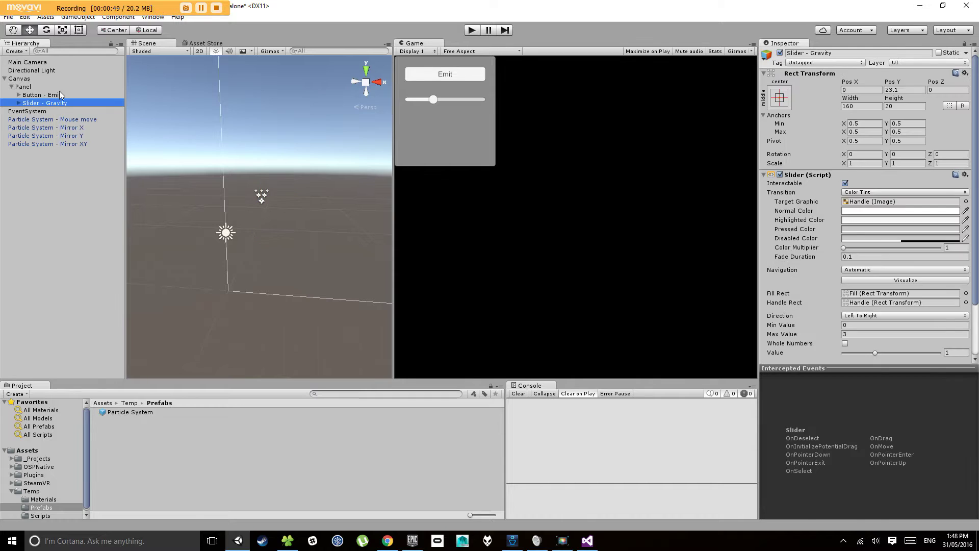
{"action": "left_click", "coordinate": [46, 95]}
{"action": "left_click", "coordinate": [47, 103]}
{"action": "scroll", "coordinate": [867, 255], "scroll_direction": "down", "scroll_amount": 3}
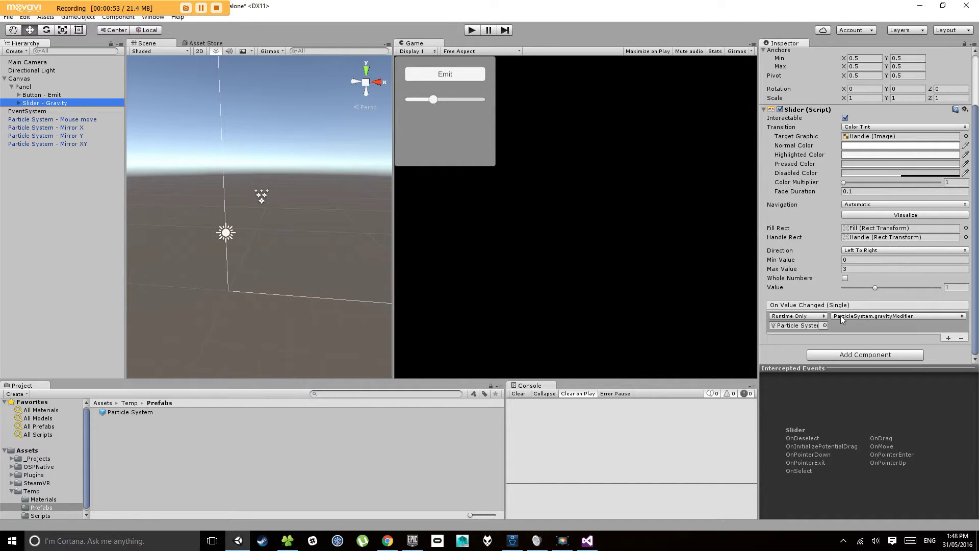
{"action": "left_click", "coordinate": [804, 325]}
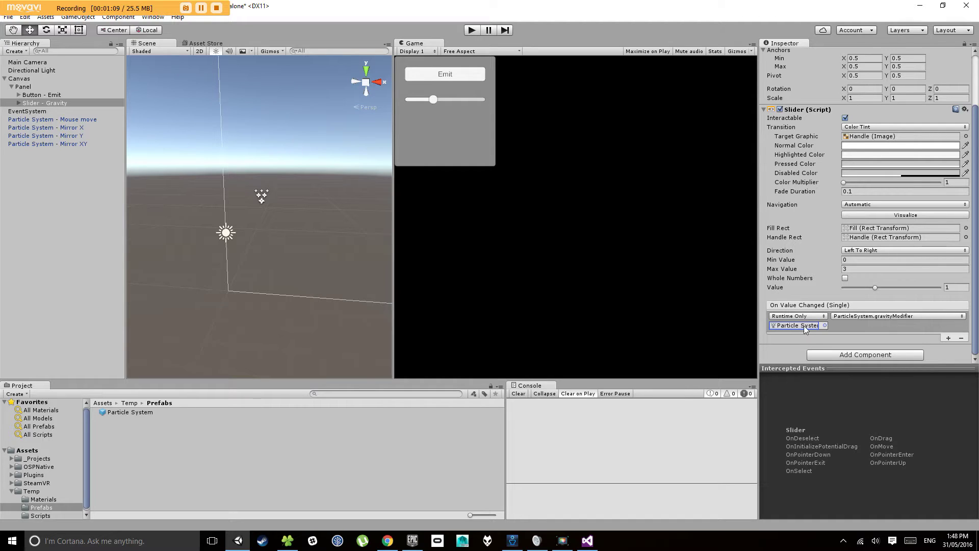
Switch the slider's function to ParticleSystem.startSize with Max Value 3, then enter Play mode to test
{"action": "left_click", "coordinate": [863, 320]}
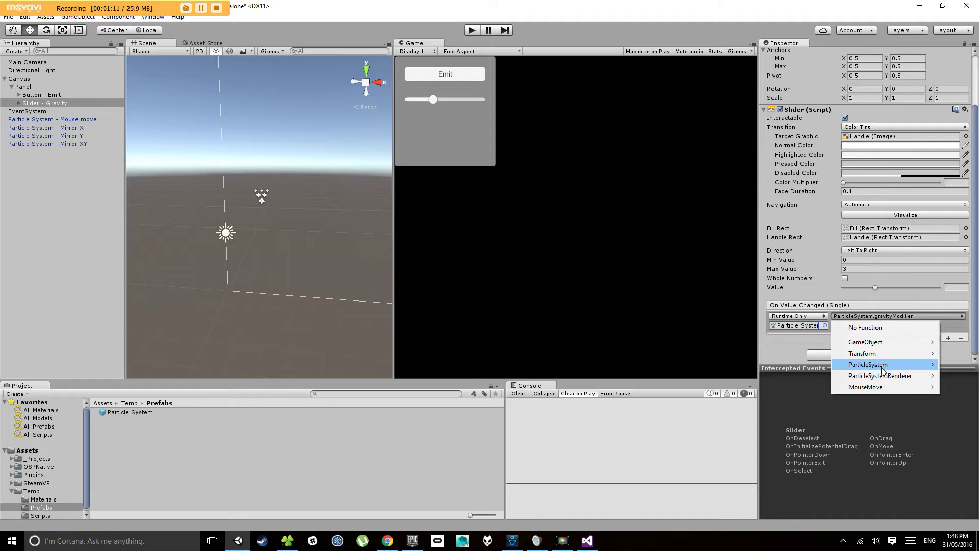
{"action": "mouse_move", "coordinate": [883, 365]}
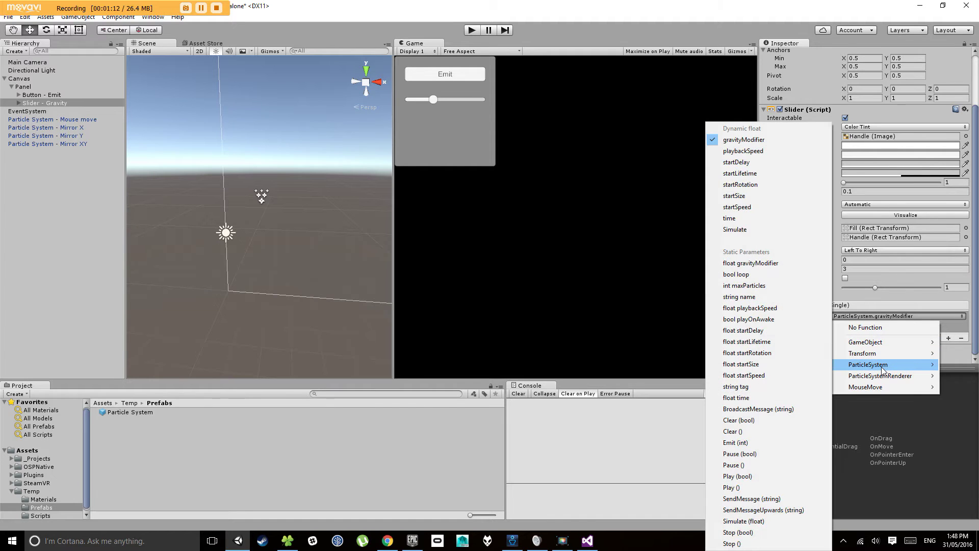
{"action": "left_click", "coordinate": [746, 197]}
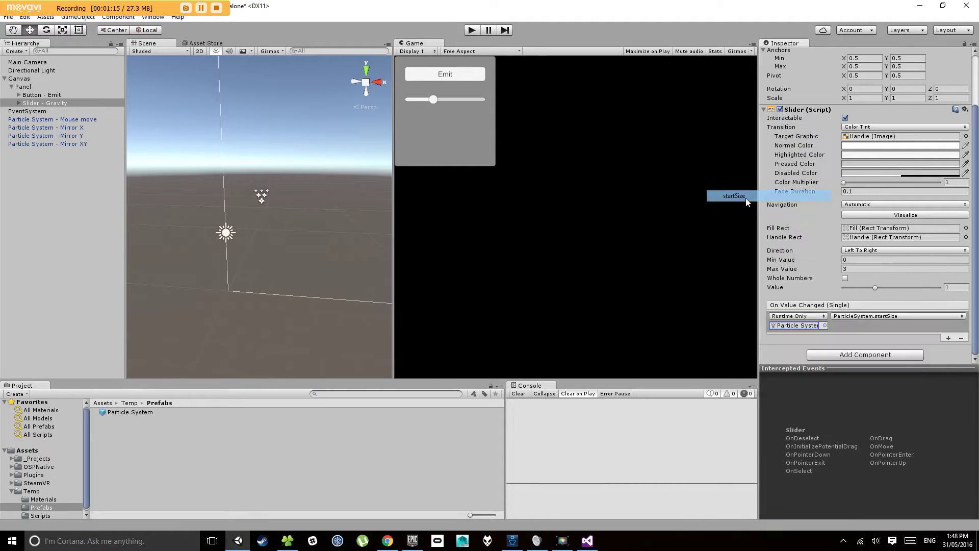
{"action": "left_click", "coordinate": [800, 261]}
{"action": "left_click", "coordinate": [848, 269]}
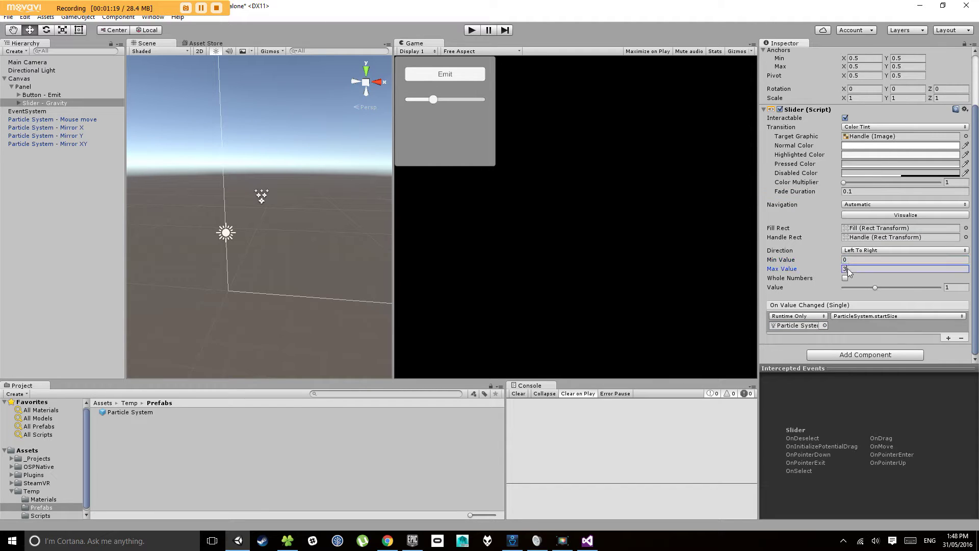
{"action": "key", "text": "Return"}
{"action": "left_click", "coordinate": [955, 287]}
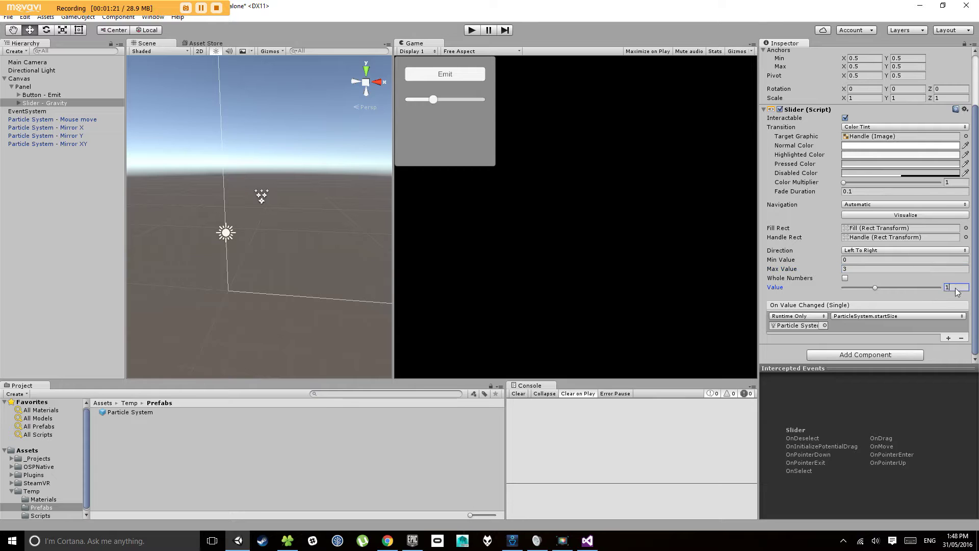
{"action": "left_click", "coordinate": [472, 31]}
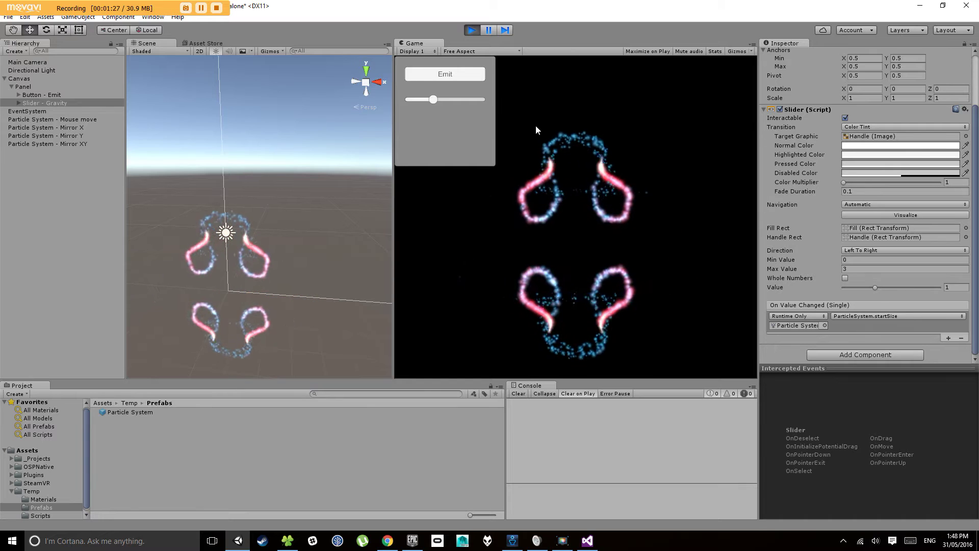
{"action": "left_click_drag", "start_coordinate": [431, 97], "coordinate": [518, 99]}
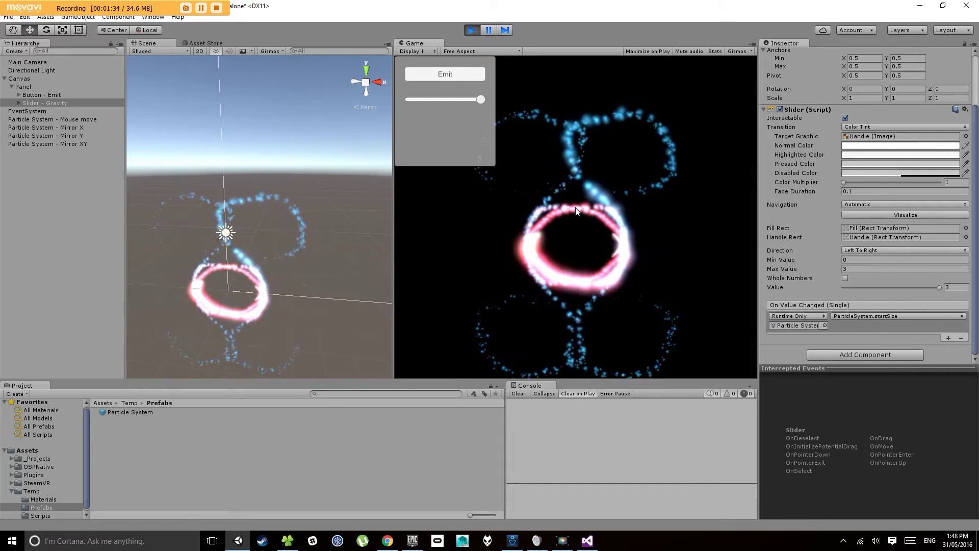
{"action": "left_click", "coordinate": [472, 30]}
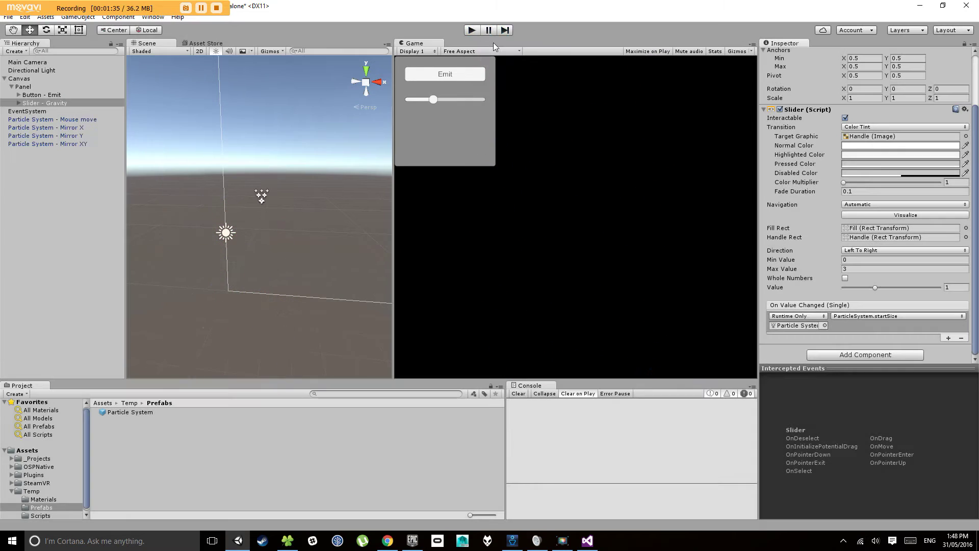
{"action": "left_click", "coordinate": [800, 325]}
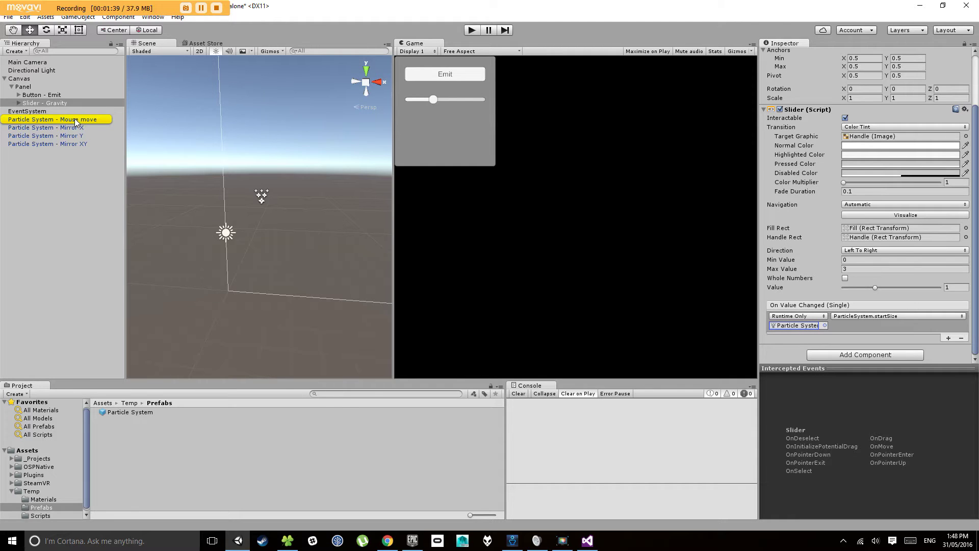
Add three On Value Changed entries and assign Particle System - Mirror X, Mirror Y and Mirror XY
{"action": "left_click", "coordinate": [949, 338]}
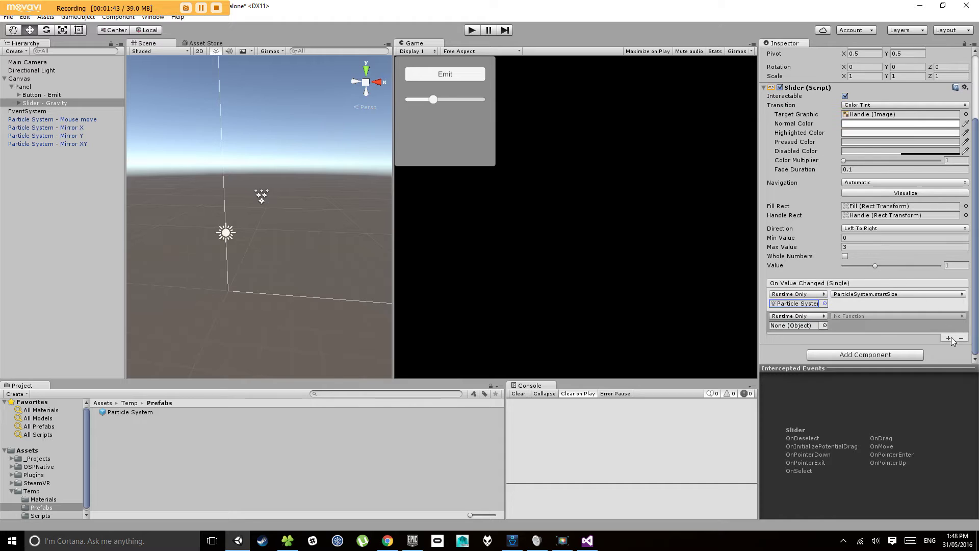
{"action": "left_click", "coordinate": [950, 338]}
{"action": "left_click", "coordinate": [950, 357]}
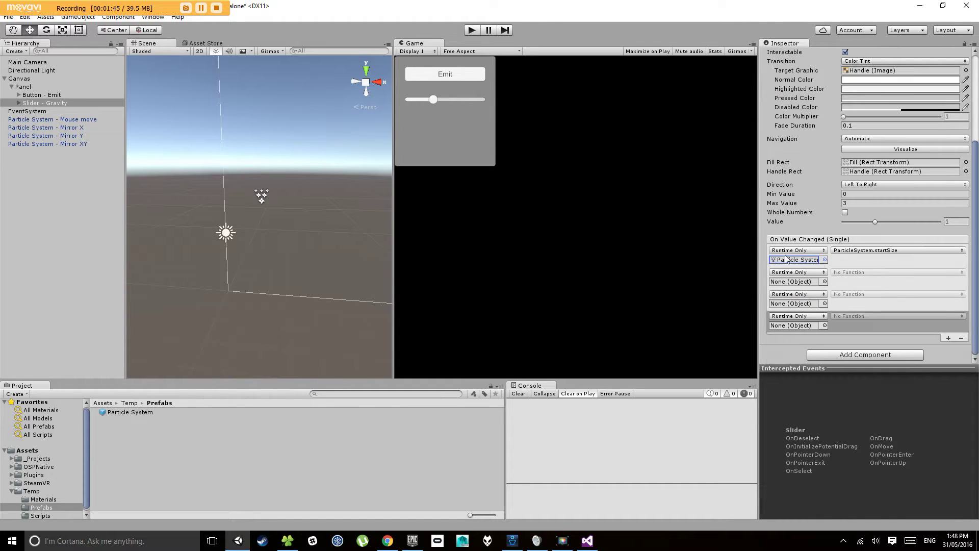
{"action": "left_click_drag", "start_coordinate": [84, 129], "coordinate": [796, 282]}
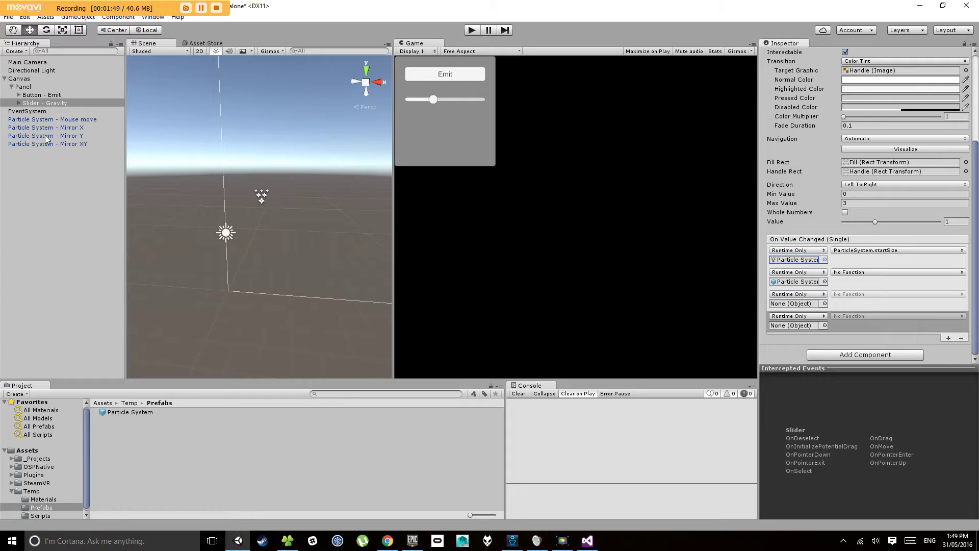
{"action": "left_click_drag", "start_coordinate": [46, 138], "coordinate": [816, 309]}
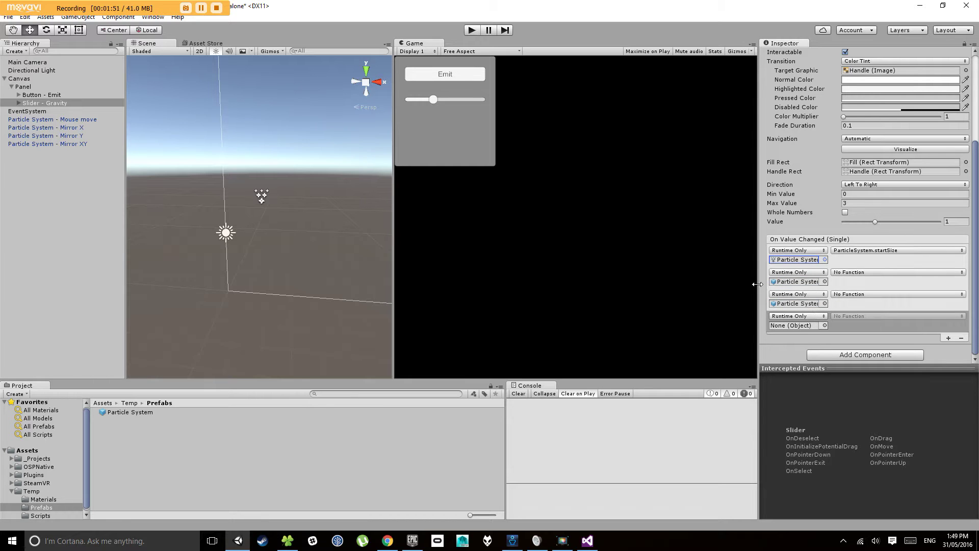
{"action": "left_click_drag", "start_coordinate": [757, 284], "coordinate": [606, 285]}
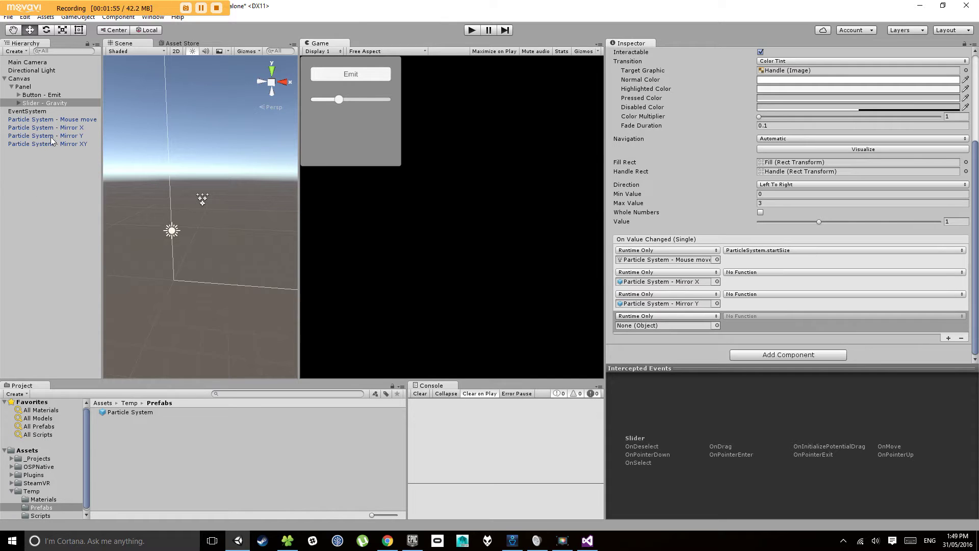
{"action": "left_click_drag", "start_coordinate": [51, 141], "coordinate": [663, 325]}
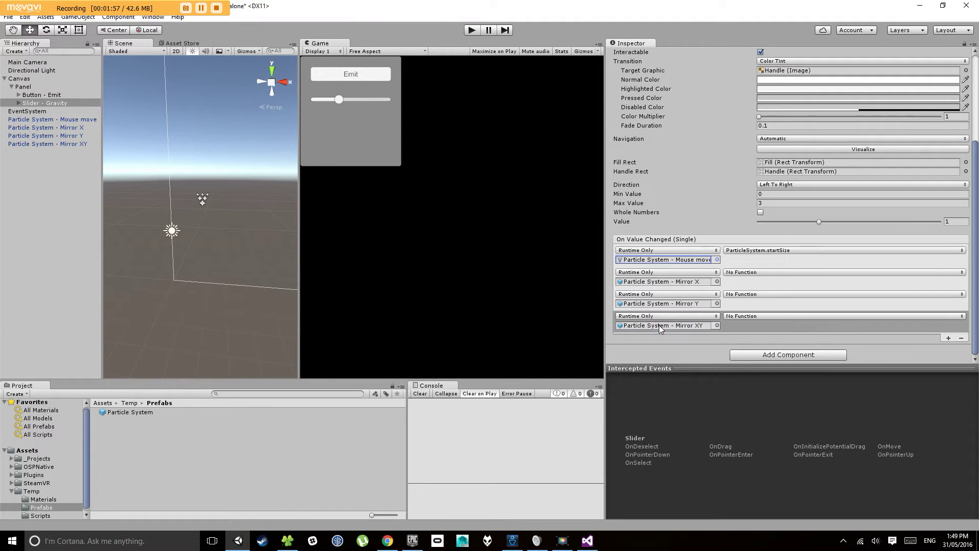
Set all three mirror entries to ParticleSystem.startSize, then enter Play mode to test
{"action": "left_click", "coordinate": [763, 273]}
{"action": "mouse_move", "coordinate": [755, 322]}
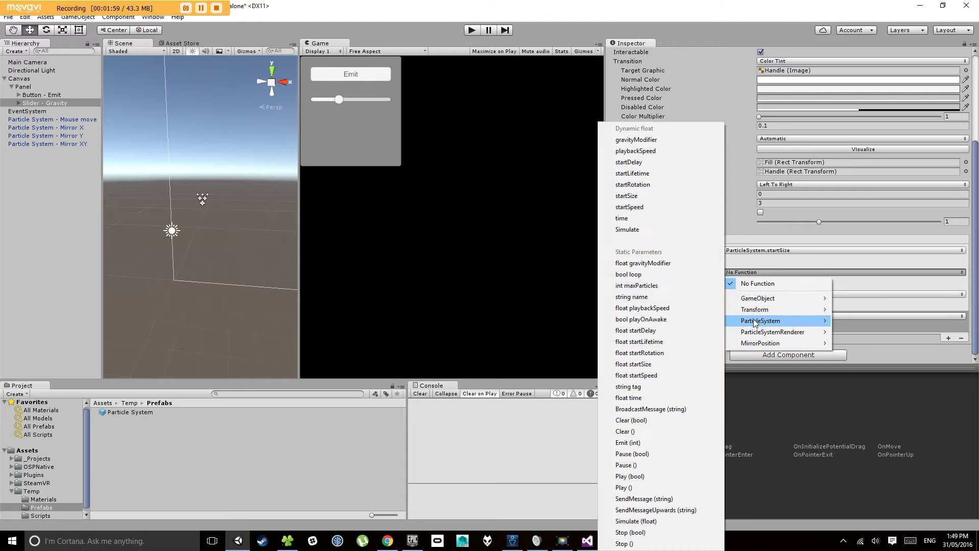
{"action": "left_click", "coordinate": [653, 194]}
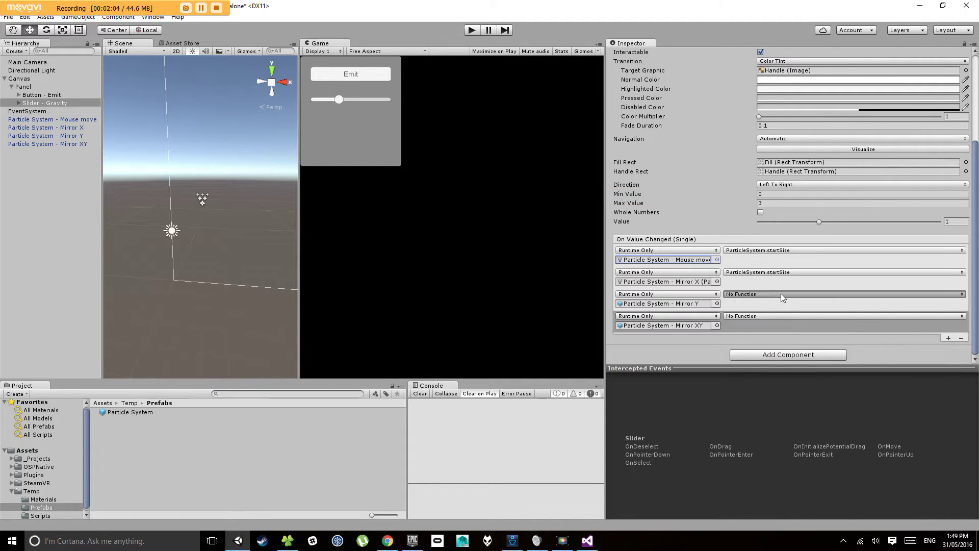
{"action": "left_click", "coordinate": [781, 294]}
{"action": "mouse_move", "coordinate": [760, 342]}
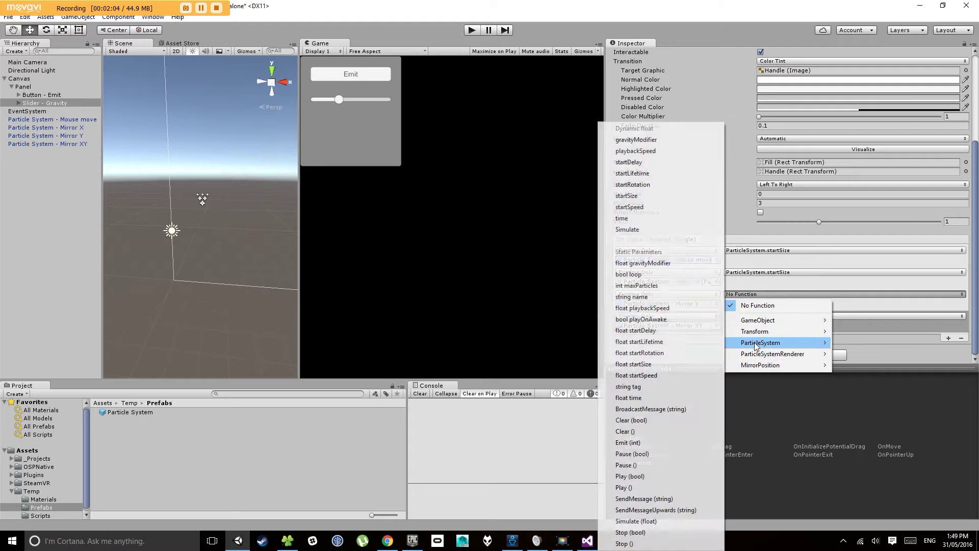
{"action": "left_click", "coordinate": [648, 197]}
{"action": "left_click", "coordinate": [758, 316]}
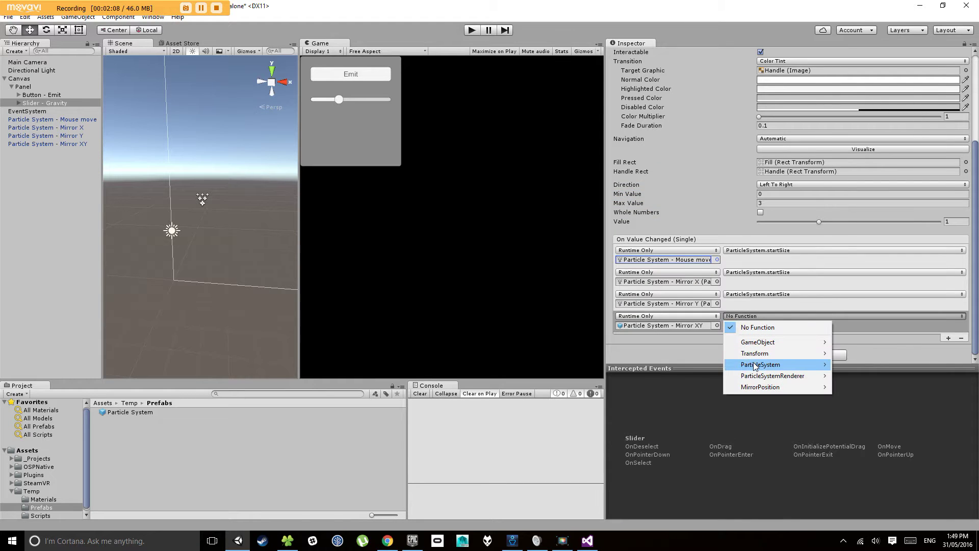
{"action": "mouse_move", "coordinate": [755, 367]}
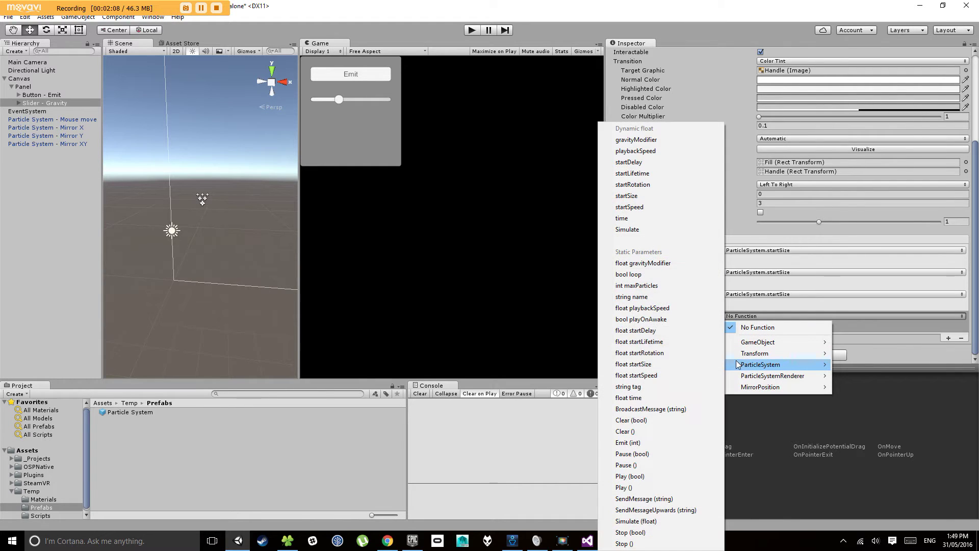
{"action": "left_click", "coordinate": [641, 201]}
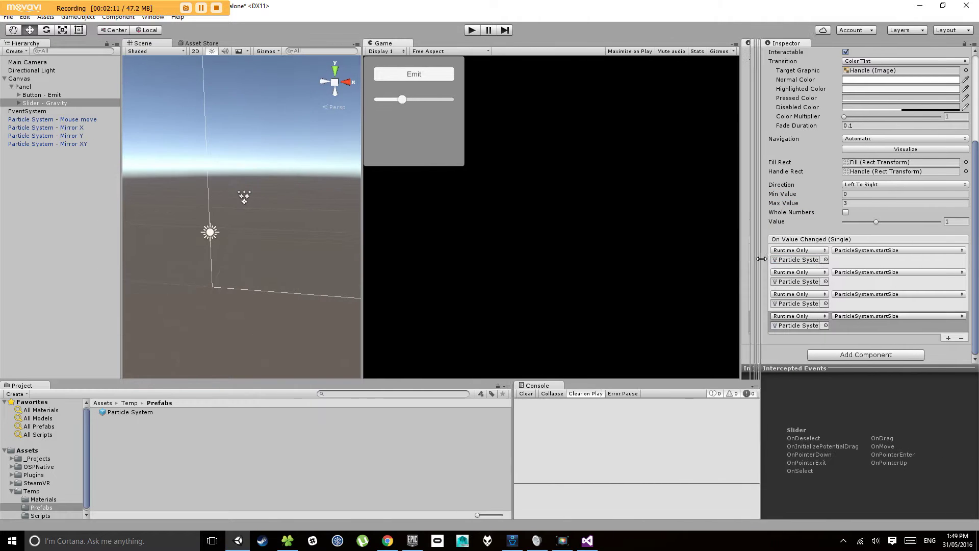
{"action": "left_click", "coordinate": [472, 31]}
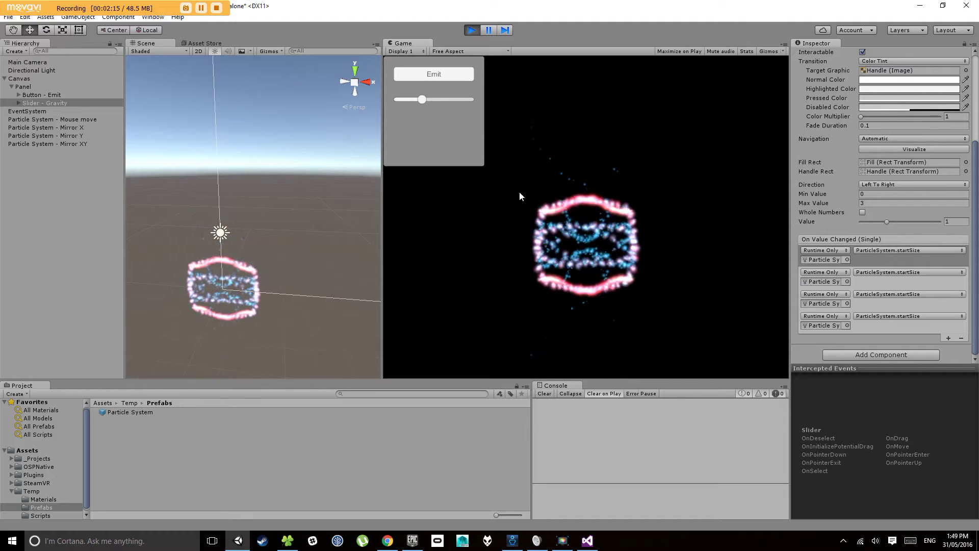
{"action": "left_click_drag", "start_coordinate": [422, 100], "coordinate": [497, 103]}
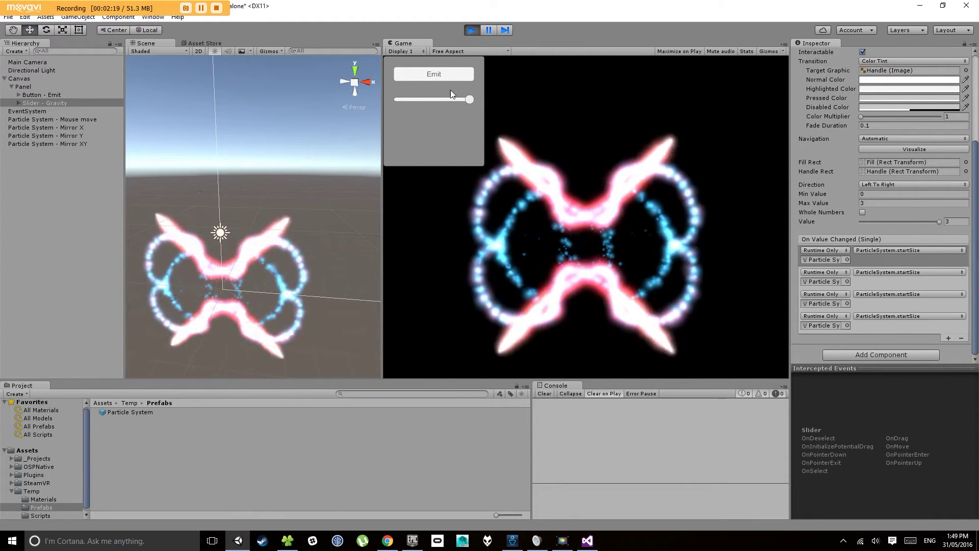
{"action": "left_click_drag", "start_coordinate": [408, 100], "coordinate": [402, 99]}
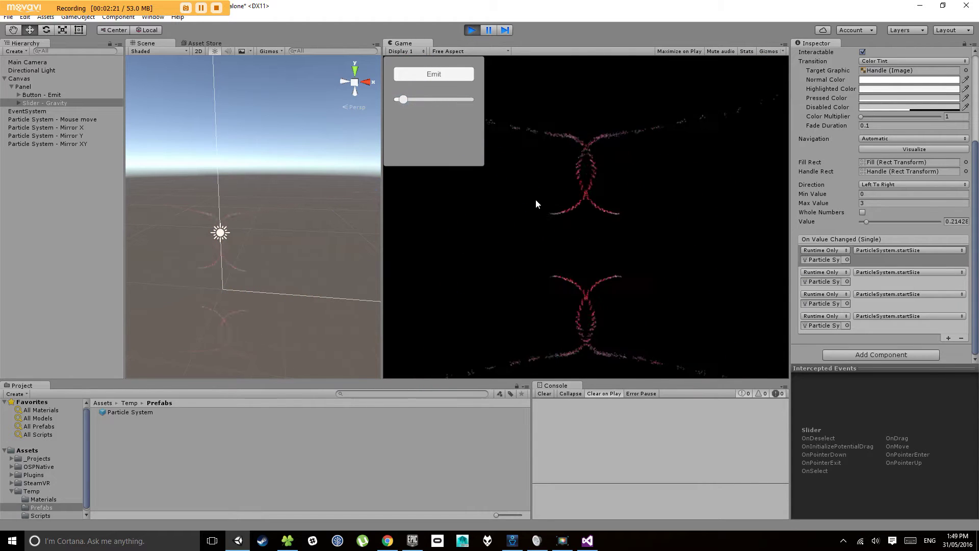
{"action": "left_click_drag", "start_coordinate": [403, 99], "coordinate": [473, 99]}
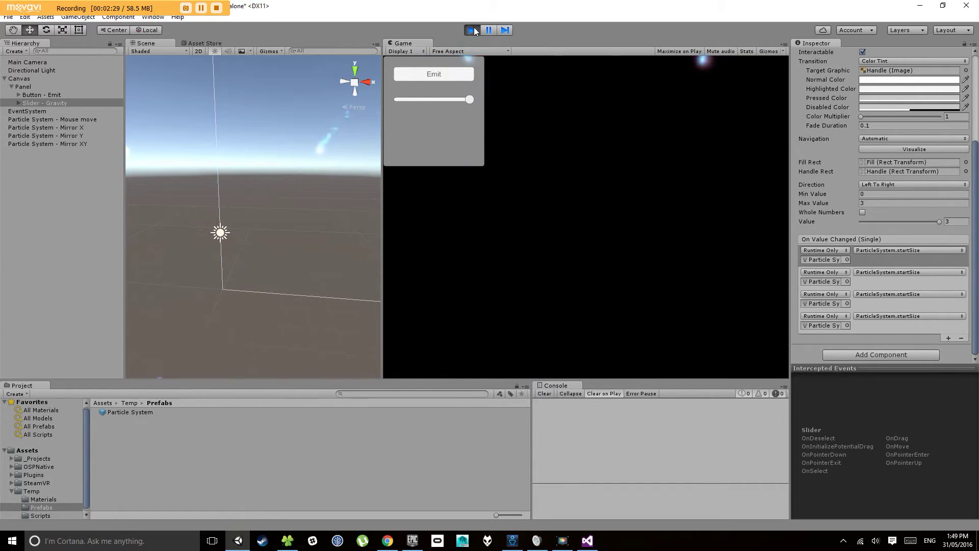
{"action": "left_click", "coordinate": [473, 30]}
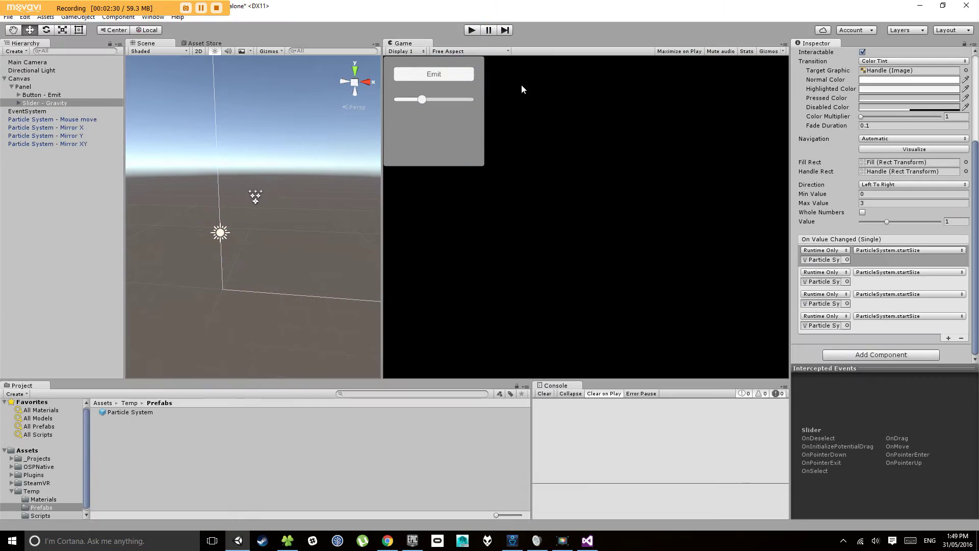
Open the Screenshot script in Assets/Temp/Scripts and drag it onto Main Camera
{"action": "left_click", "coordinate": [45, 94]}
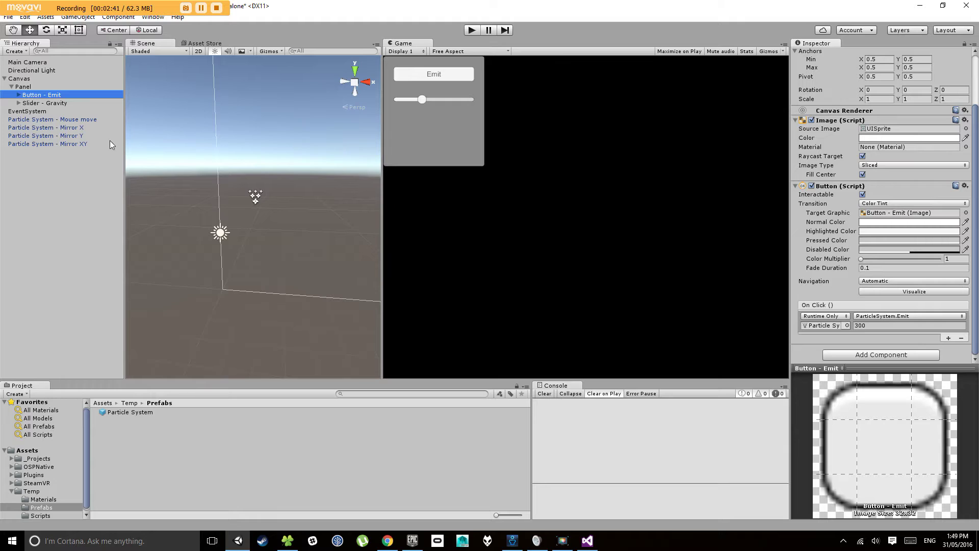
{"action": "left_click", "coordinate": [86, 466]}
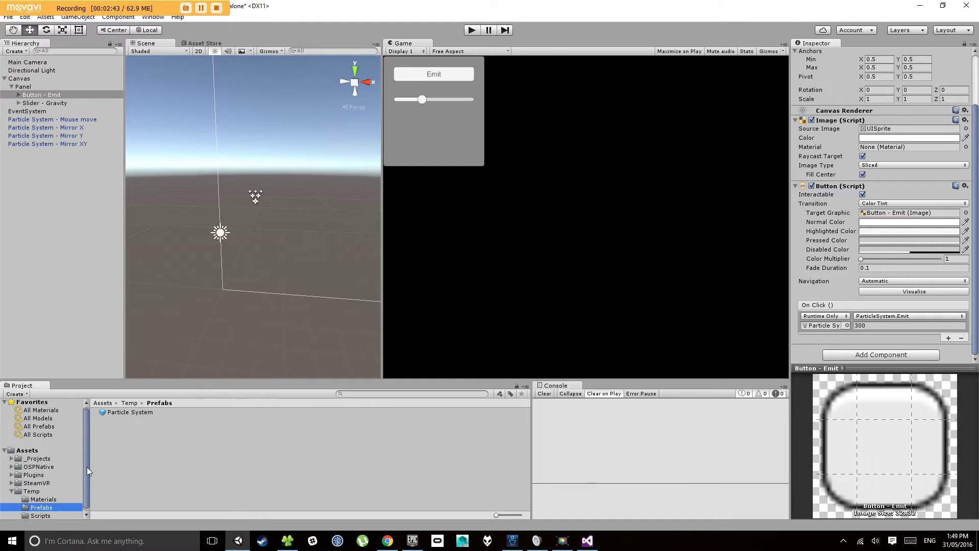
{"action": "left_click", "coordinate": [47, 513]}
{"action": "left_click", "coordinate": [137, 429]}
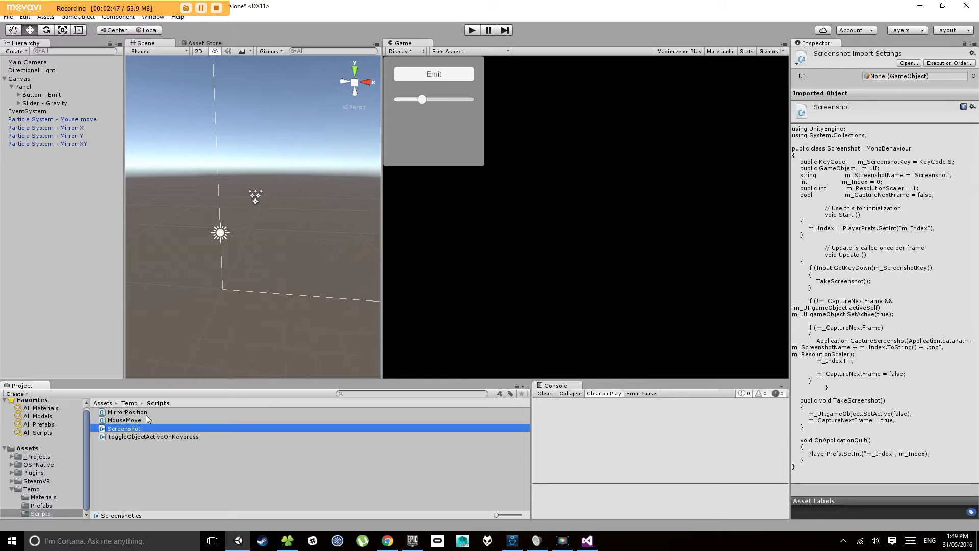
{"action": "left_click_drag", "start_coordinate": [135, 430], "coordinate": [36, 61]}
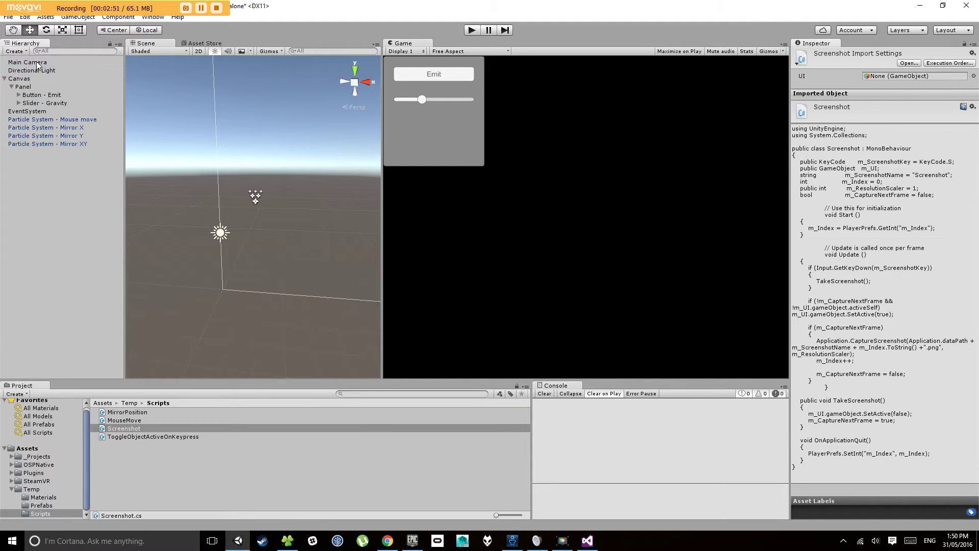
{"action": "left_click", "coordinate": [36, 61]}
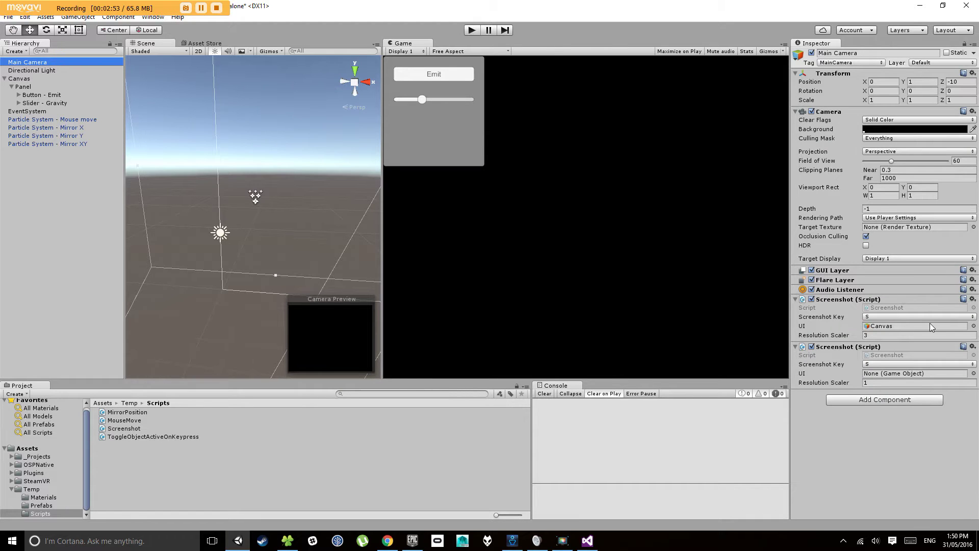
Remove the duplicate Screenshot component, keeping key S and the Canvas as its UI object
{"action": "left_click", "coordinate": [973, 347]}
{"action": "left_click", "coordinate": [963, 373]}
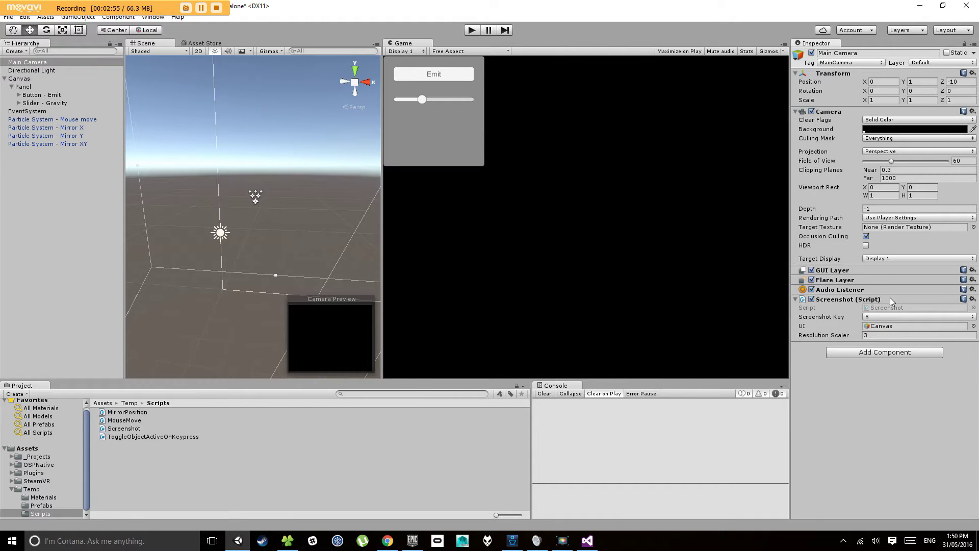
{"action": "left_click", "coordinate": [895, 307]}
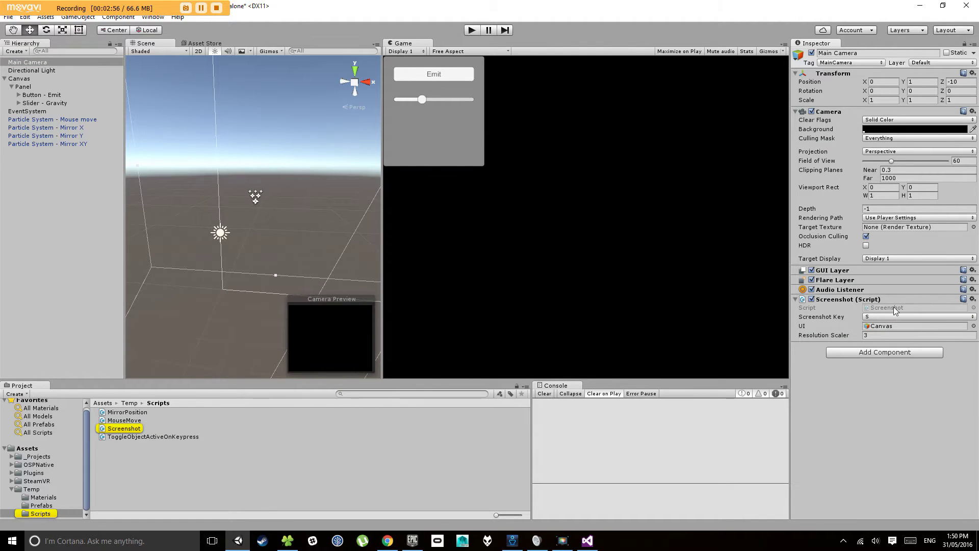
{"action": "left_click", "coordinate": [868, 317]}
{"action": "left_click", "coordinate": [837, 379]}
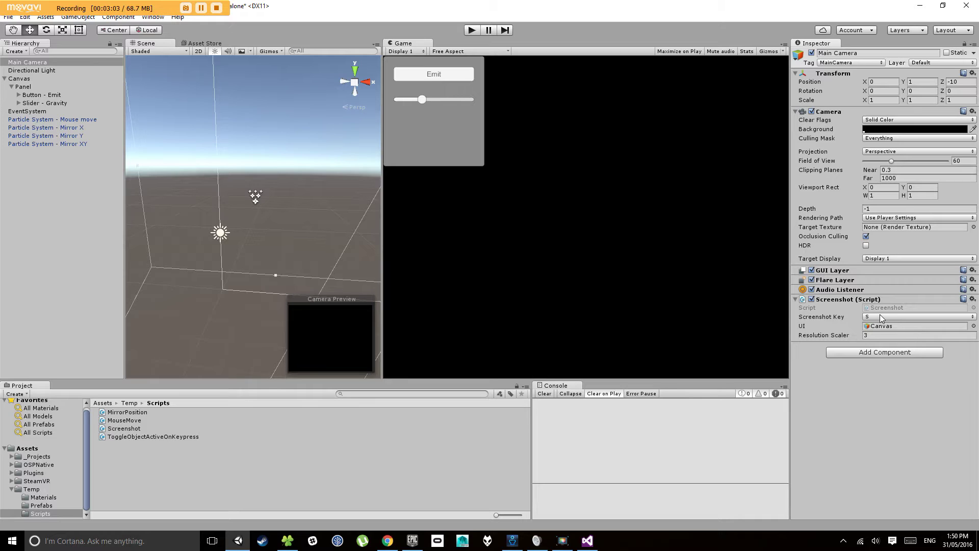
{"action": "left_click", "coordinate": [880, 328]}
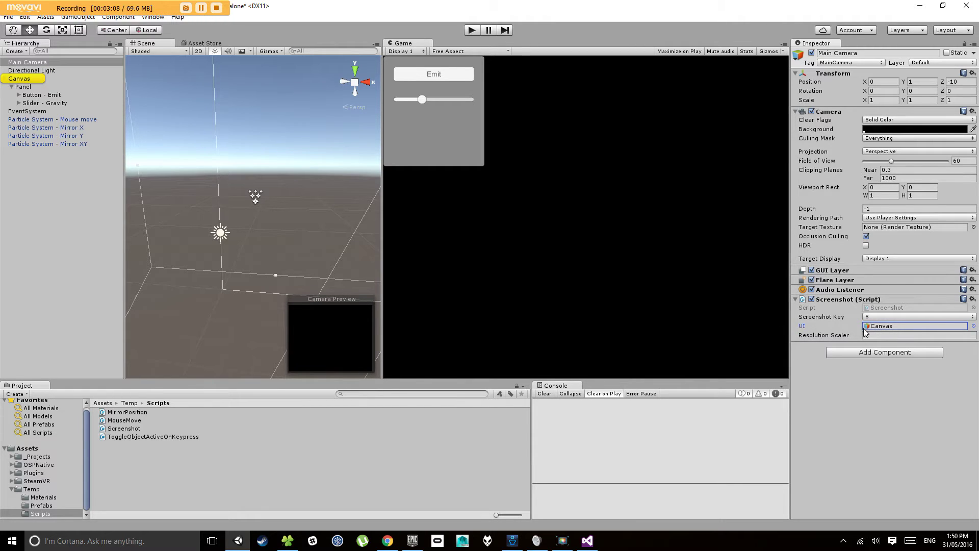
{"action": "left_click", "coordinate": [26, 78]}
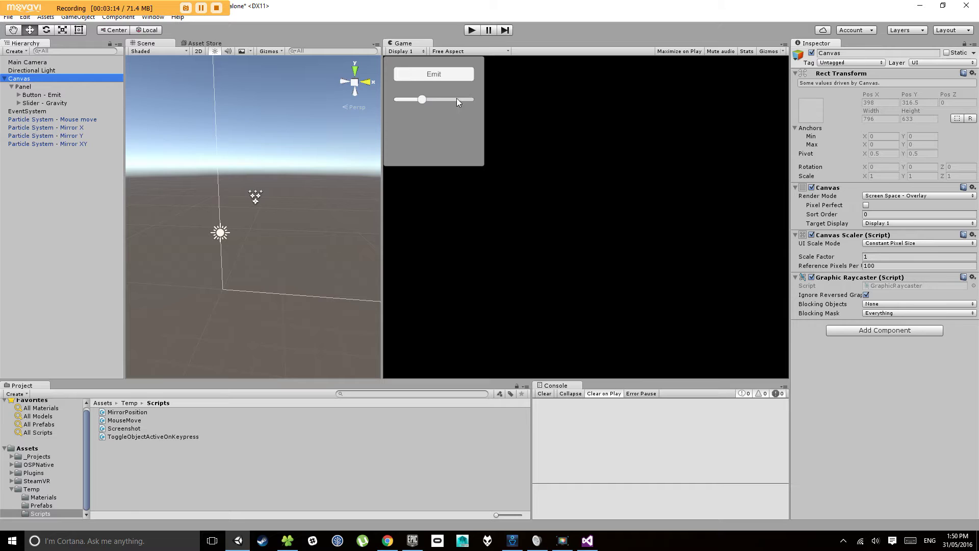
{"action": "left_click", "coordinate": [57, 64]}
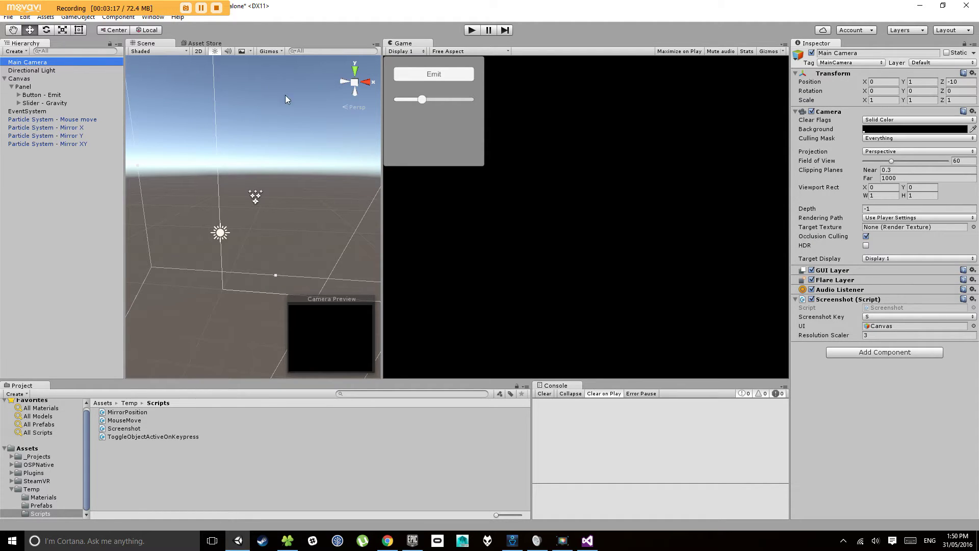
Set the Screenshot script's Resolution Scaler to 2
{"action": "left_click", "coordinate": [886, 335]}
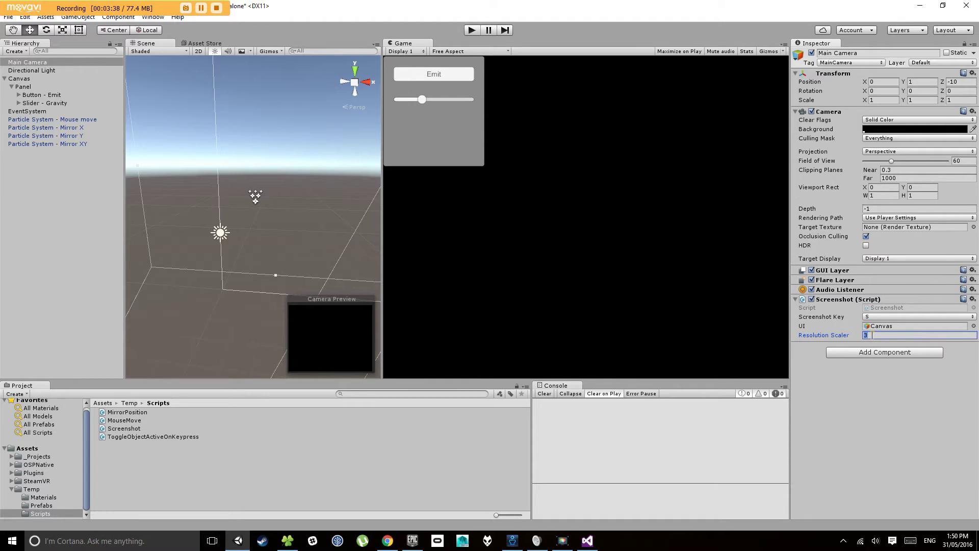
{"action": "type", "text": "128"}
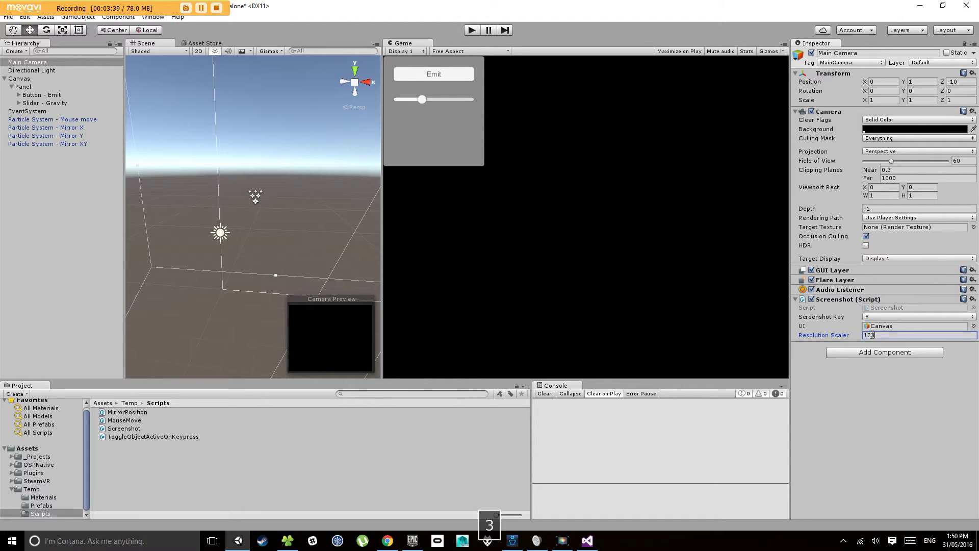
{"action": "key", "text": "BackSpace"}
{"action": "key", "text": "BackSpace"}
{"action": "key", "text": "BackSpace"}
{"action": "key", "text": "BackSpace"}
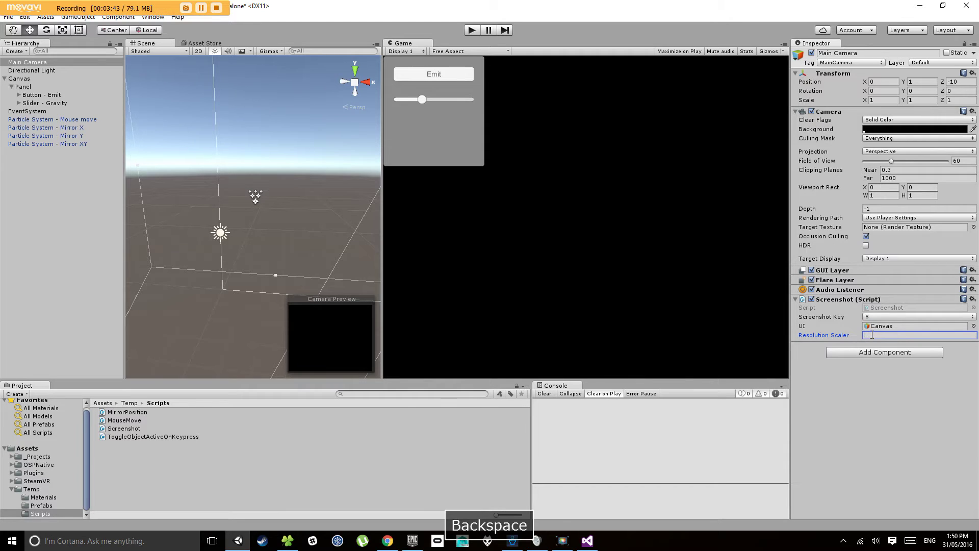
{"action": "type", "text": "2"}
{"action": "key", "text": "Return"}
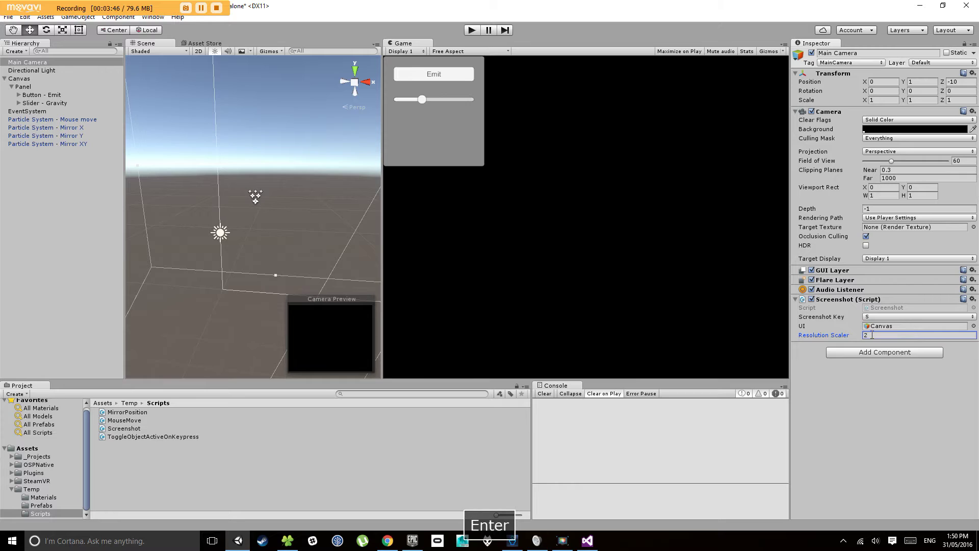
{"action": "left_click", "coordinate": [890, 301]}
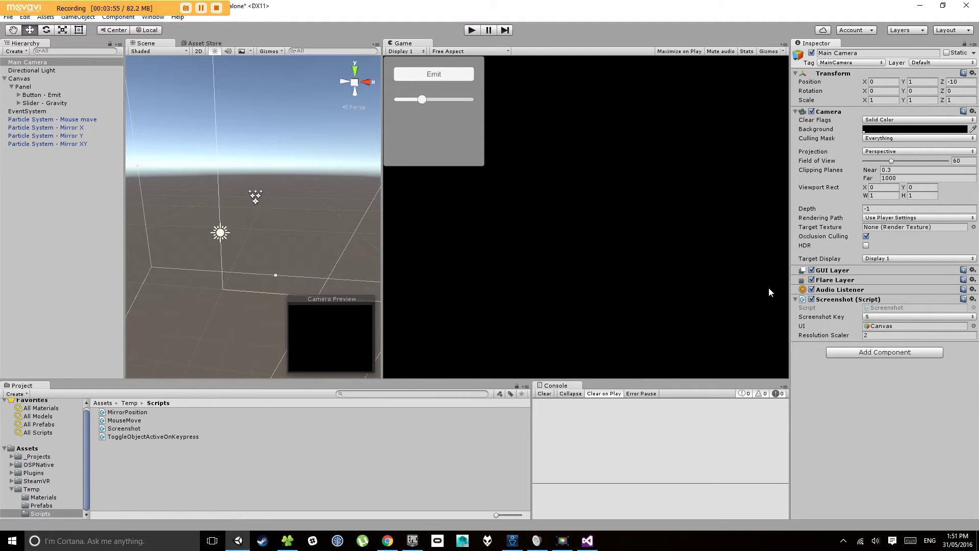
{"action": "left_click", "coordinate": [41, 96]}
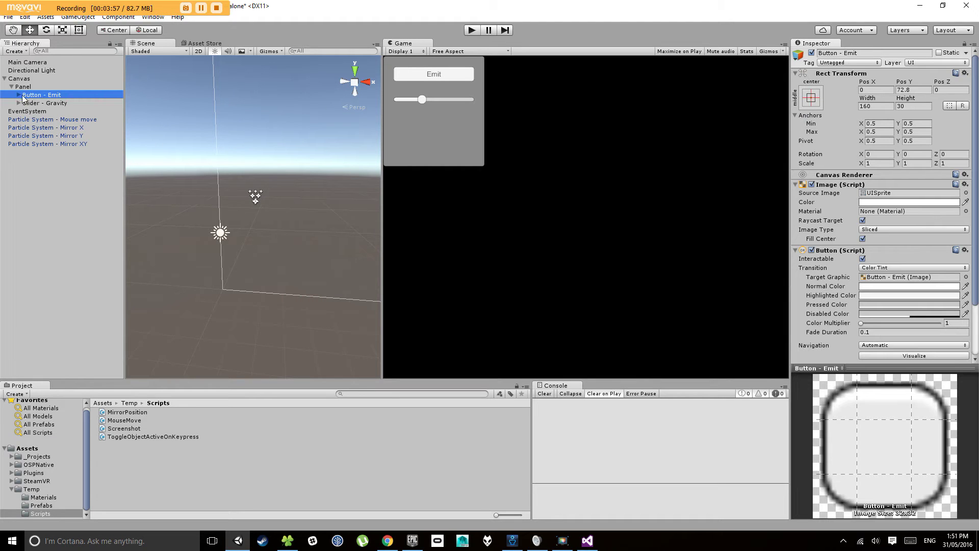
Rename Button - Emit to 'Button - Screenshot' and scroll the Inspector to its On Click list
{"action": "left_click", "coordinate": [20, 95]}
{"action": "left_click", "coordinate": [63, 94]}
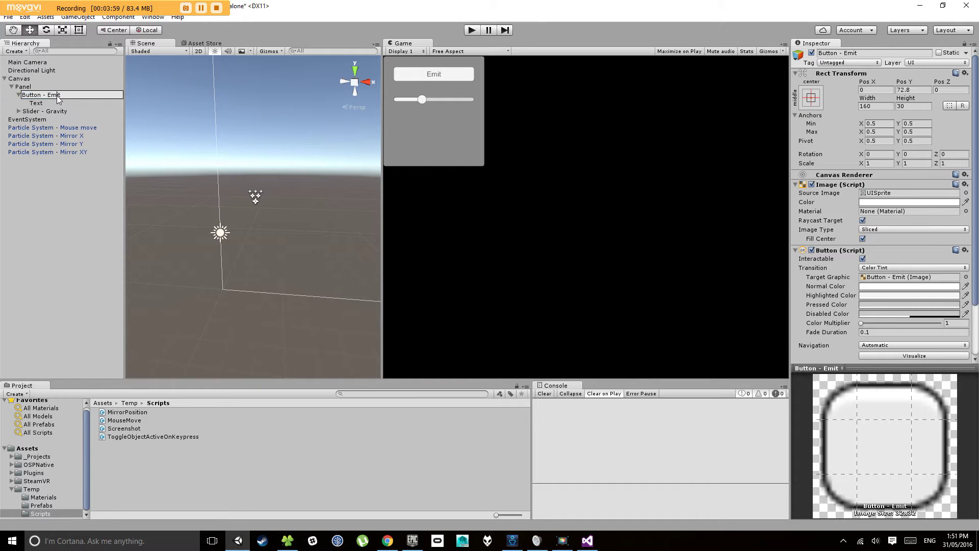
{"action": "double_click", "coordinate": [55, 95]}
{"action": "type", "text": "Scree"}
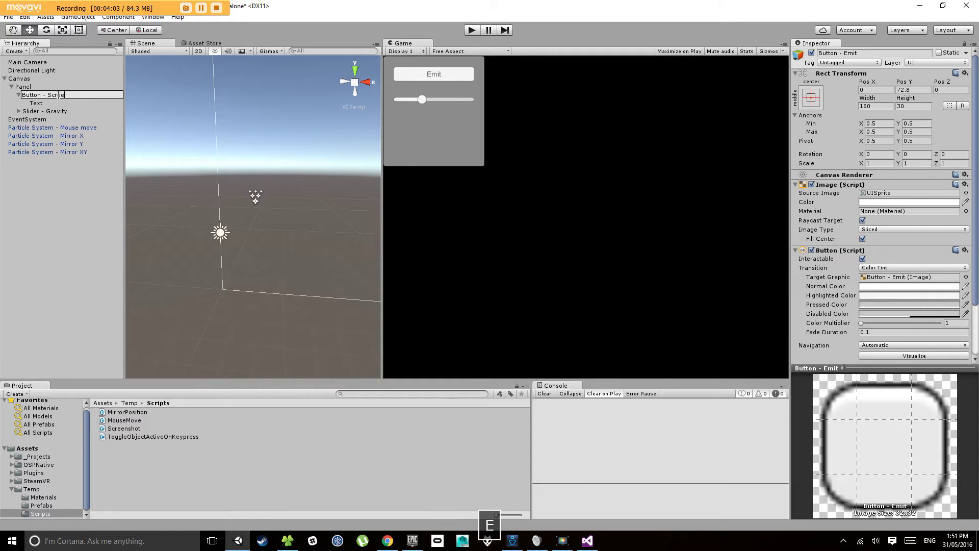
{"action": "type", "text": "nshot"}
{"action": "key", "text": "Return"}
{"action": "left_click", "coordinate": [35, 112]}
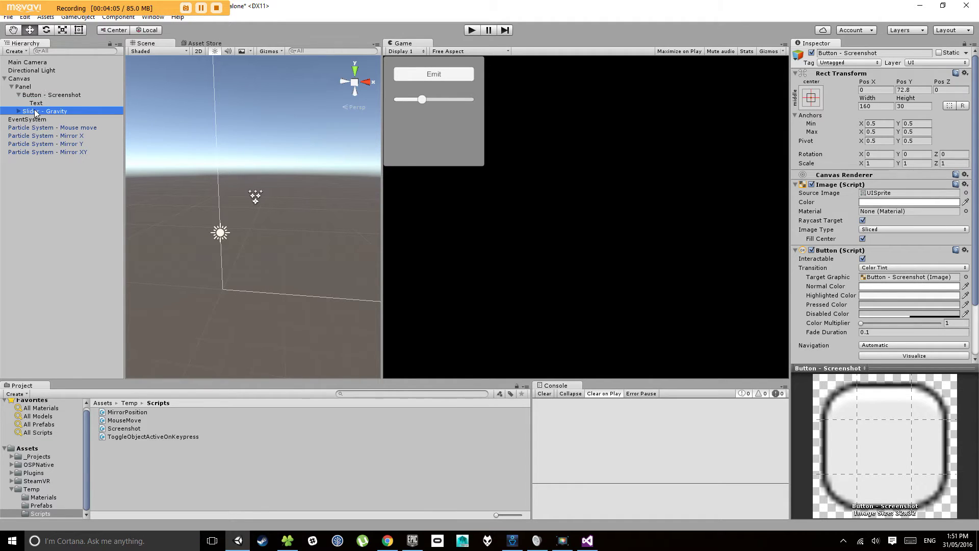
{"action": "left_click", "coordinate": [44, 96]}
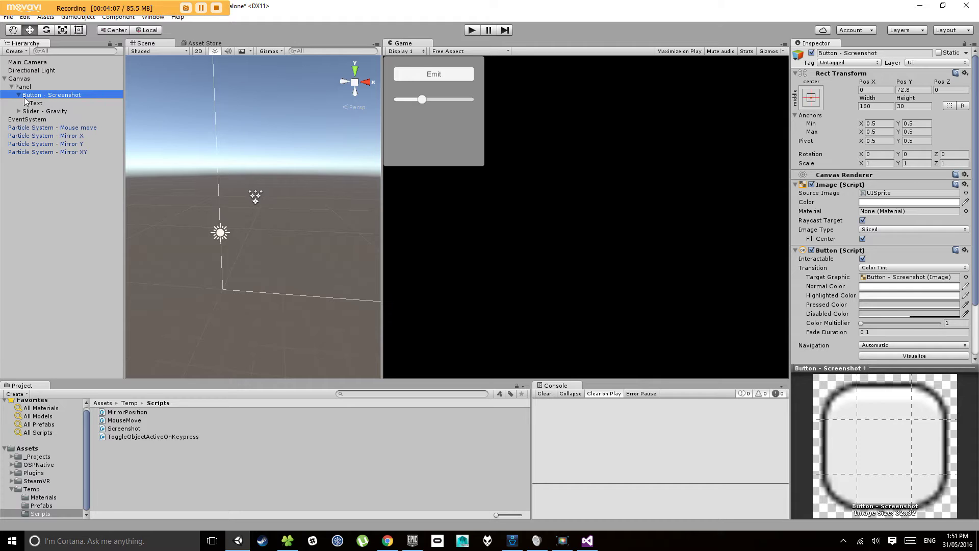
{"action": "left_click", "coordinate": [19, 94]}
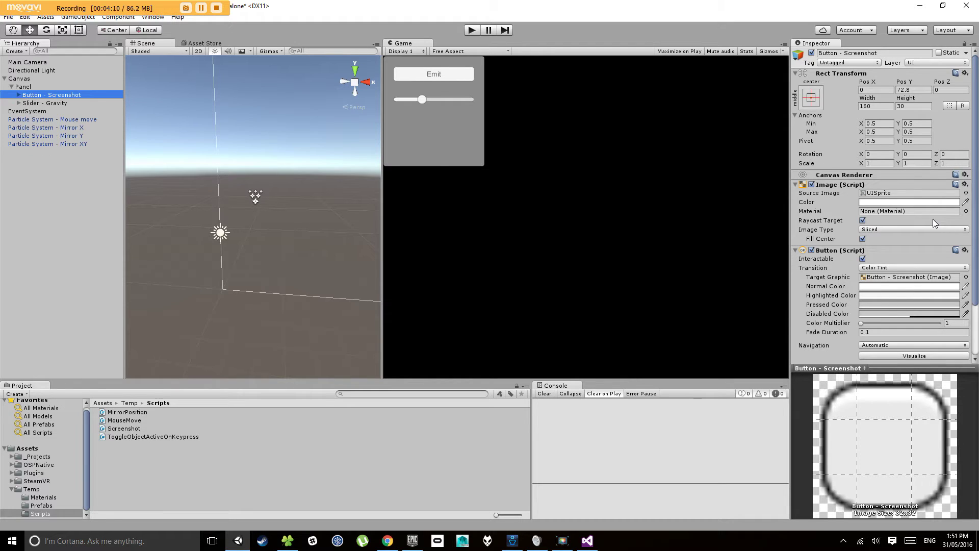
{"action": "scroll", "coordinate": [933, 227], "scroll_direction": "down", "scroll_amount": 3}
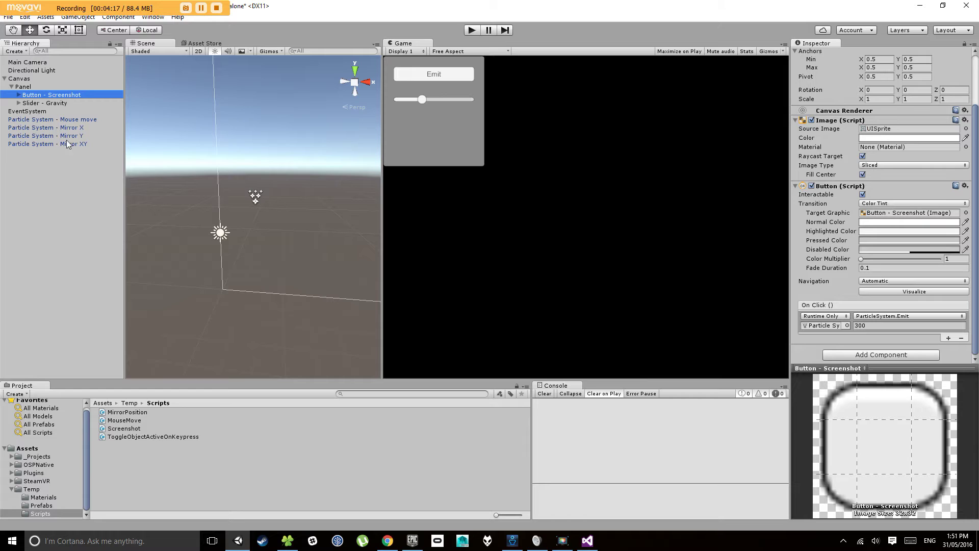
Make the button's On Click call Screenshot.TakeScreenshot on Main Camera, then briefly test in Play mode
{"action": "left_click", "coordinate": [508, 214]}
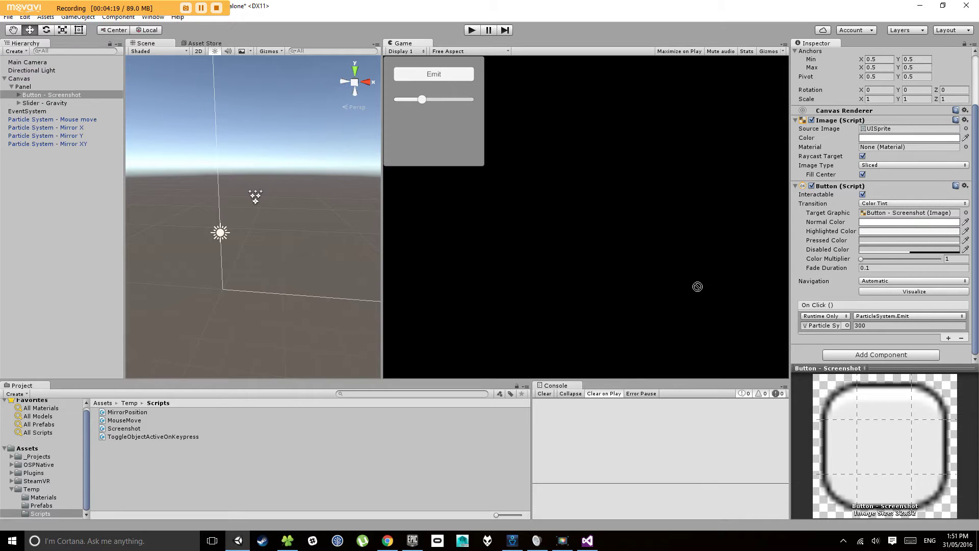
{"action": "left_click_drag", "start_coordinate": [698, 286], "coordinate": [817, 326]}
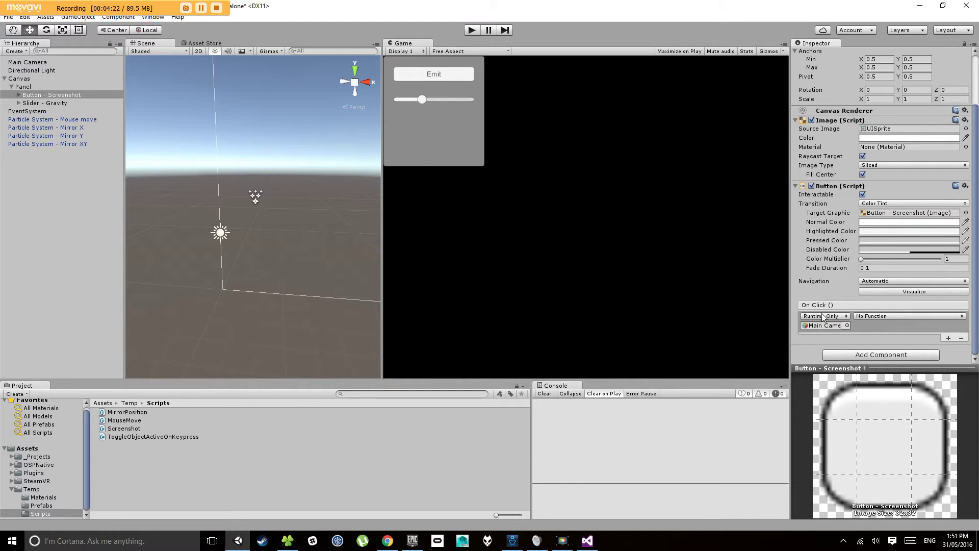
{"action": "left_click", "coordinate": [883, 316]}
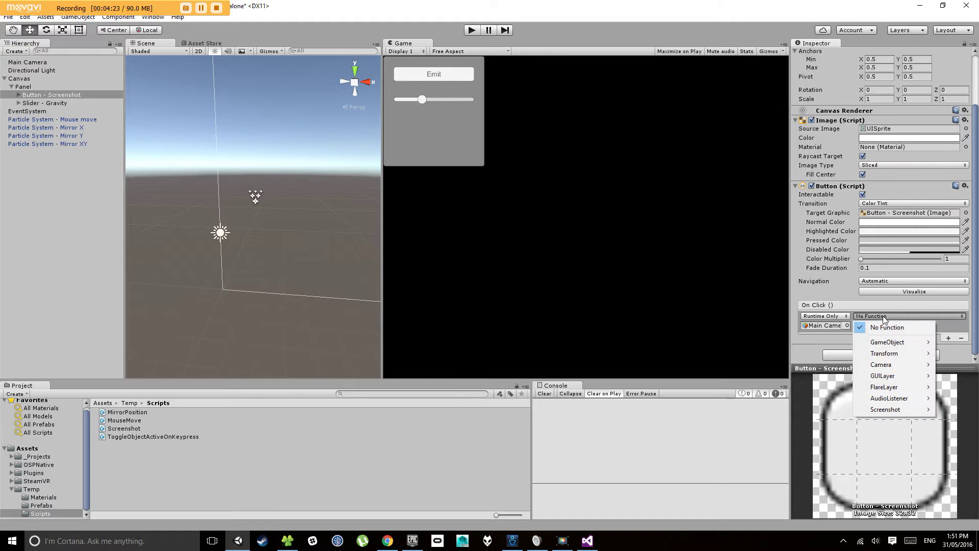
{"action": "mouse_move", "coordinate": [898, 414]}
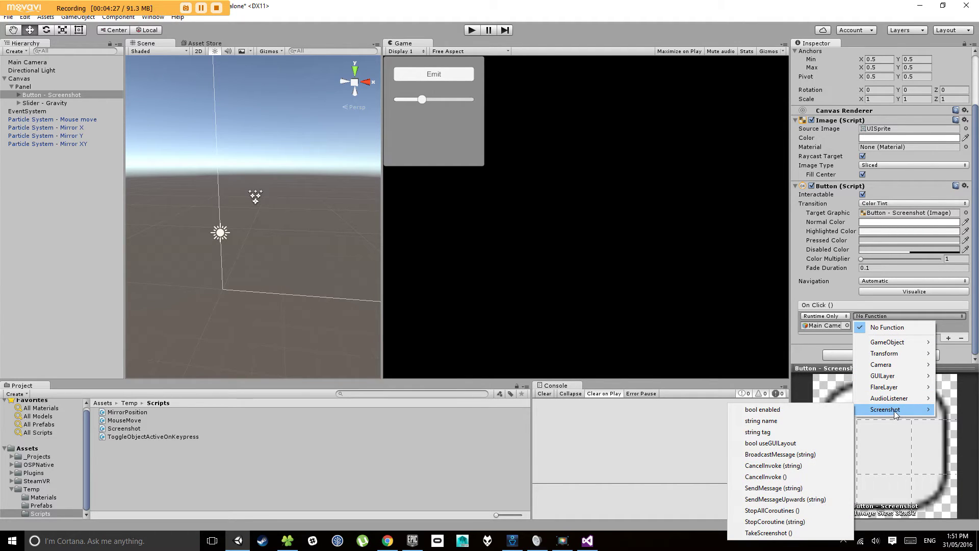
{"action": "left_click", "coordinate": [769, 533]}
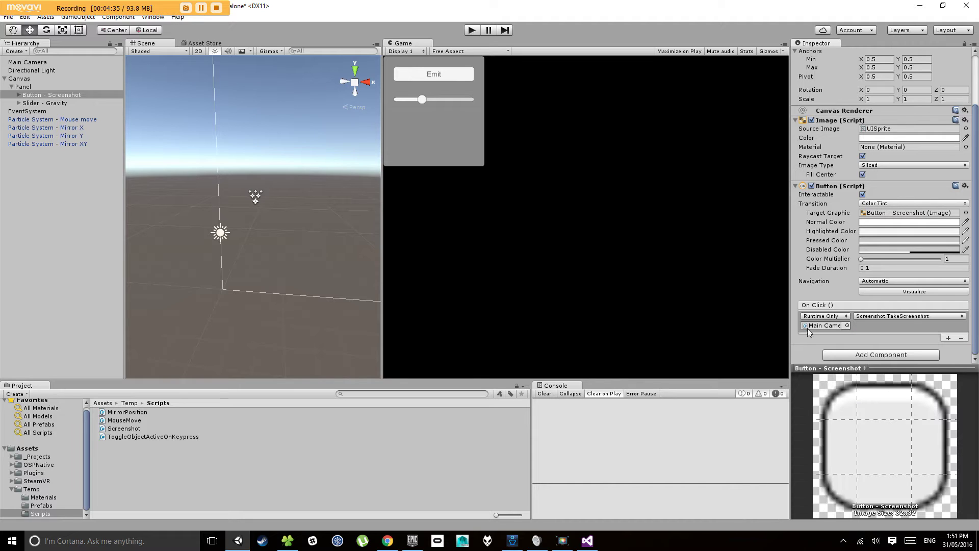
{"action": "left_click", "coordinate": [476, 31]}
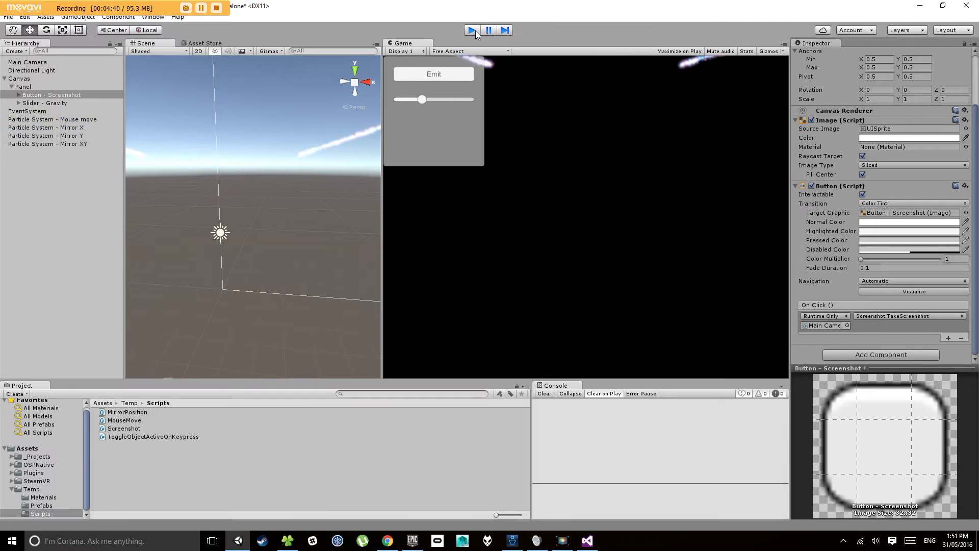
{"action": "left_click", "coordinate": [475, 31]}
Change the button's Text label to 'Screenshot' and start a test run
{"action": "left_click", "coordinate": [19, 95]}
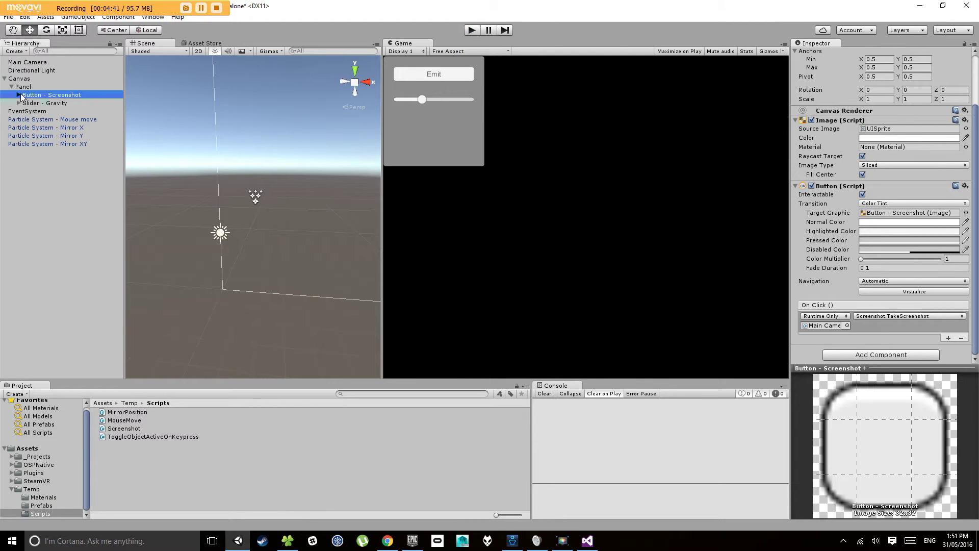
{"action": "left_click", "coordinate": [32, 103]}
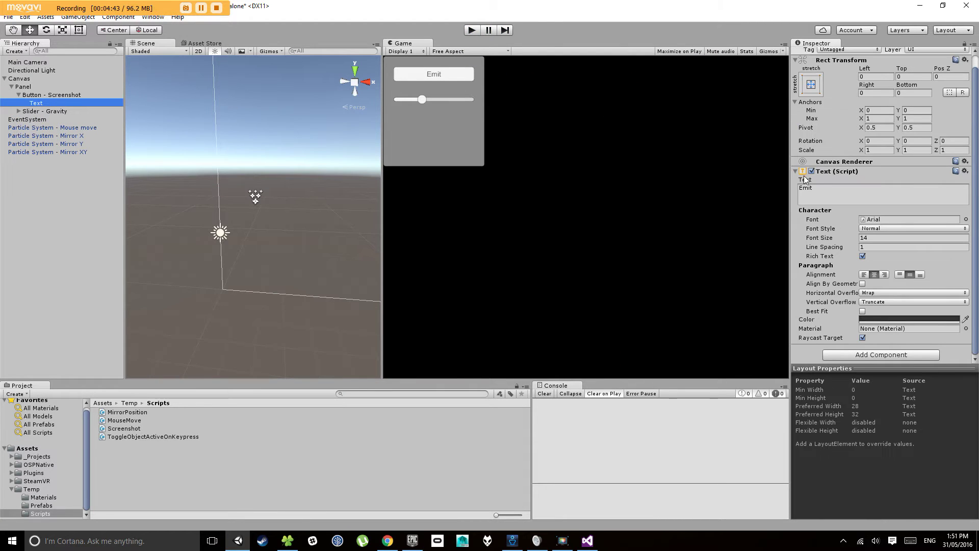
{"action": "left_click", "coordinate": [808, 188]}
{"action": "type", "text": "Screen"}
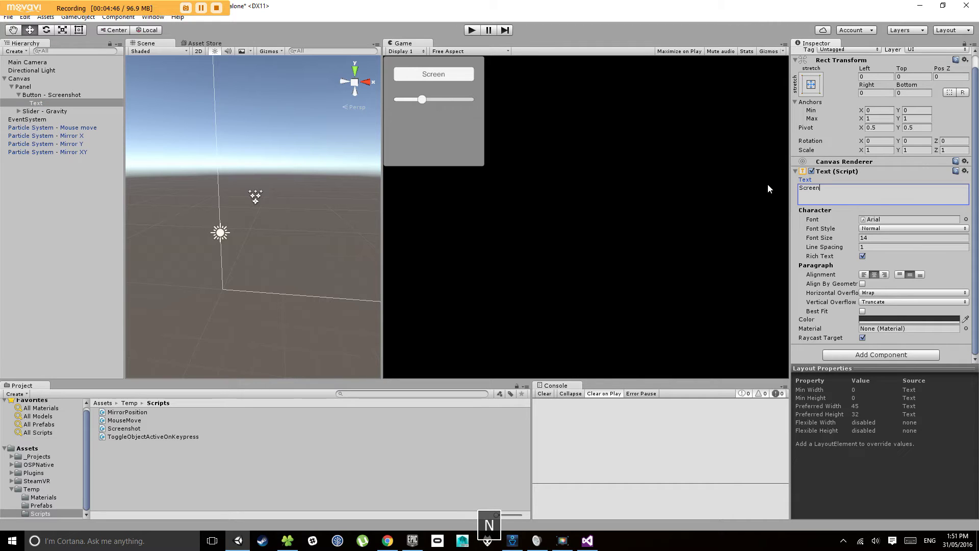
{"action": "type", "text": "shot"}
{"action": "key", "text": "Return"}
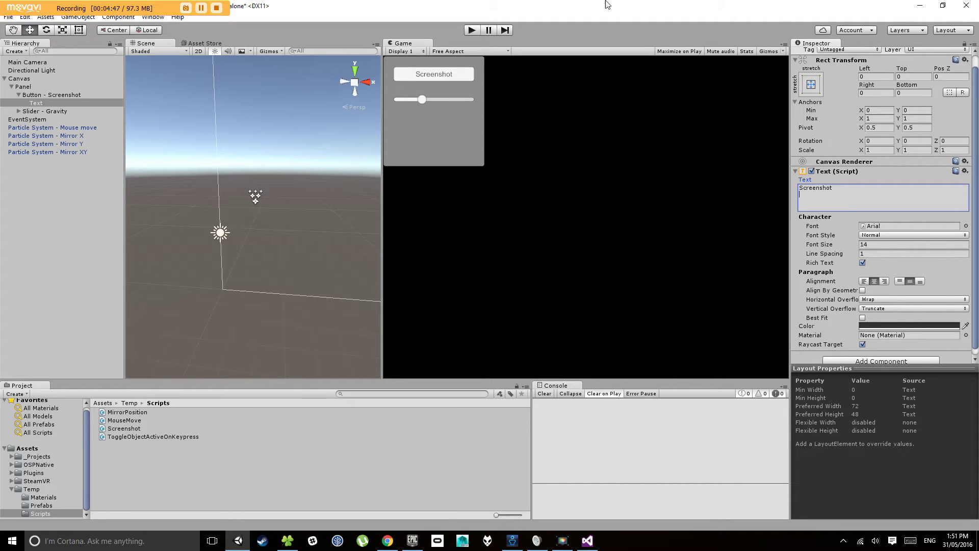
{"action": "left_click", "coordinate": [473, 29]}
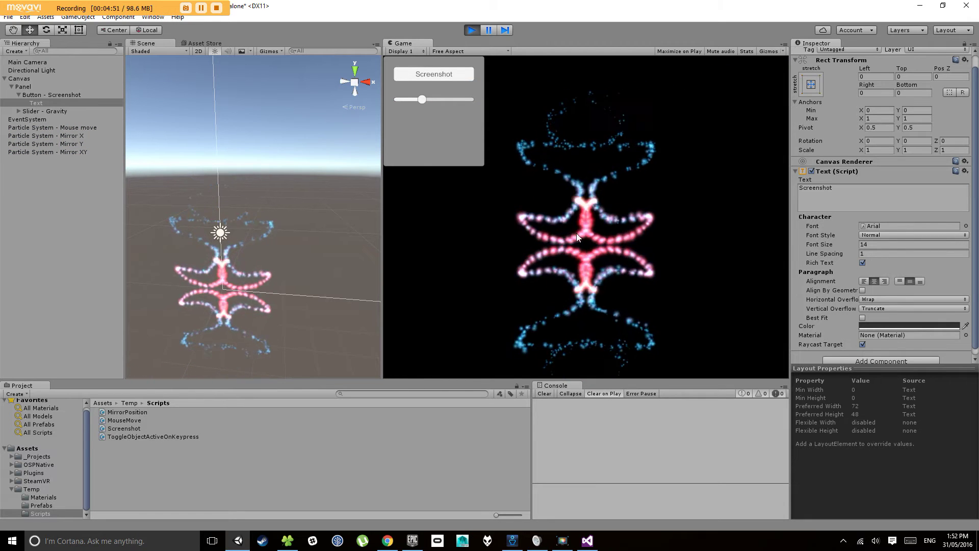
Push the Gravity slider to maximum to enlarge the particles, then stop the test run
{"action": "left_click_drag", "start_coordinate": [446, 100], "coordinate": [500, 99]}
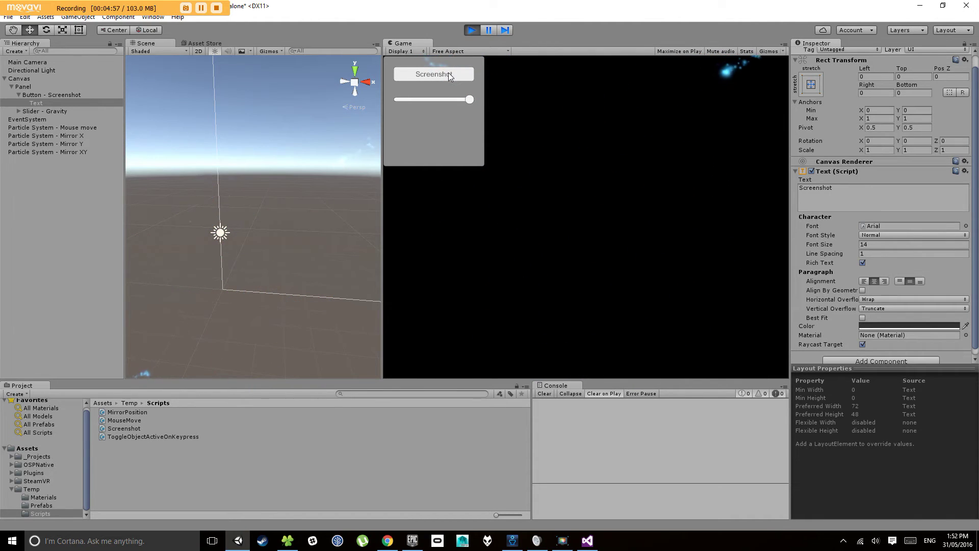
{"action": "left_click", "coordinate": [471, 29]}
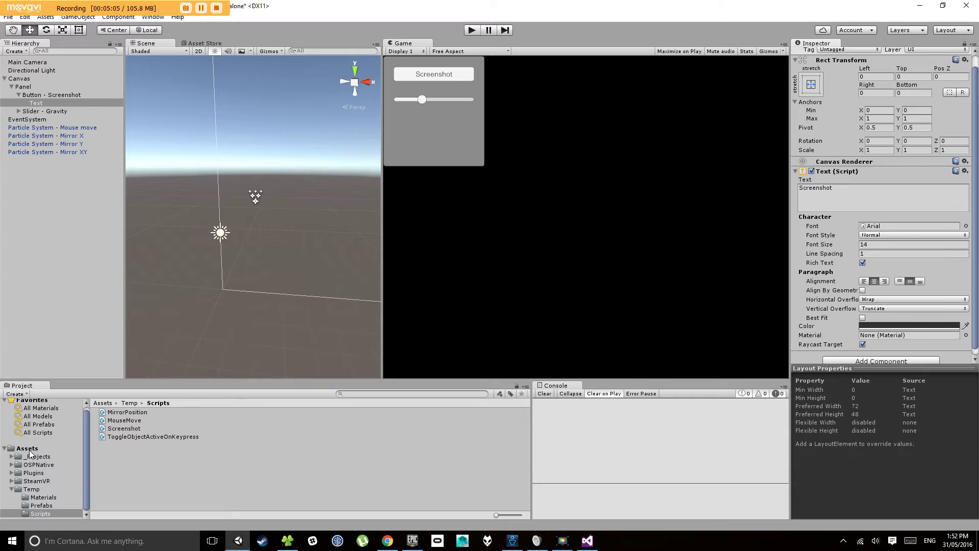
Reveal the project's Assets folder in File Explorer, browse it, then close Explorer
{"action": "left_click", "coordinate": [29, 451]}
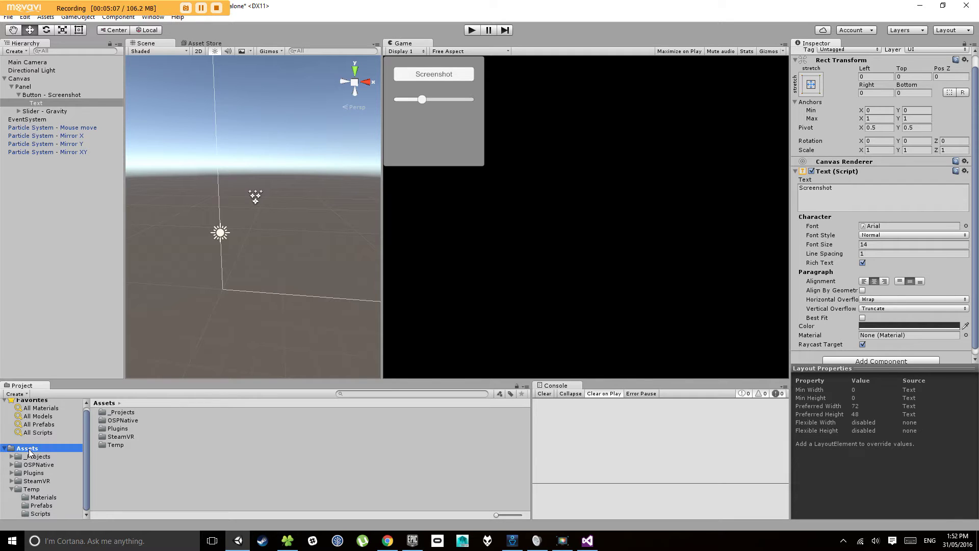
{"action": "right_click", "coordinate": [29, 452]}
{"action": "left_click", "coordinate": [188, 444]}
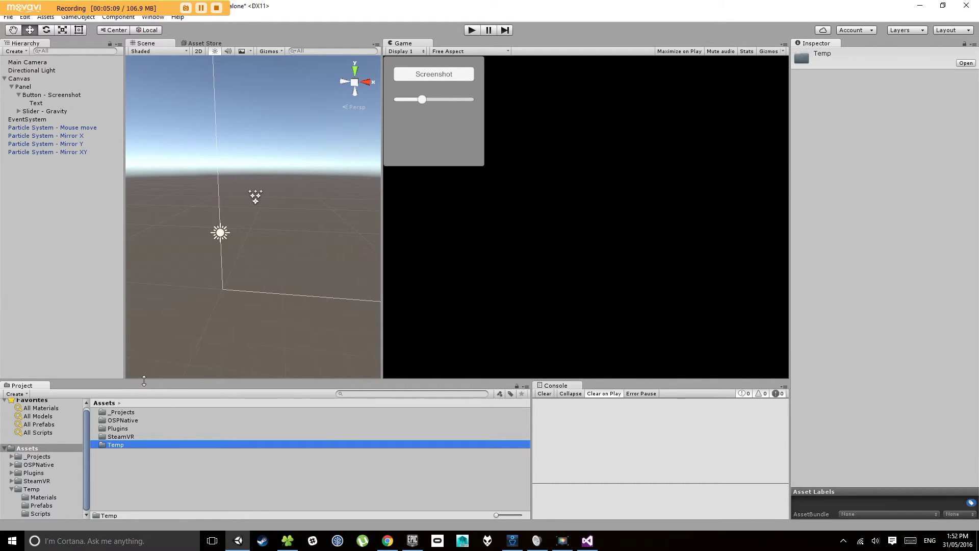
{"action": "left_click_drag", "start_coordinate": [144, 381], "coordinate": [133, 358]}
{"action": "right_click", "coordinate": [28, 429]}
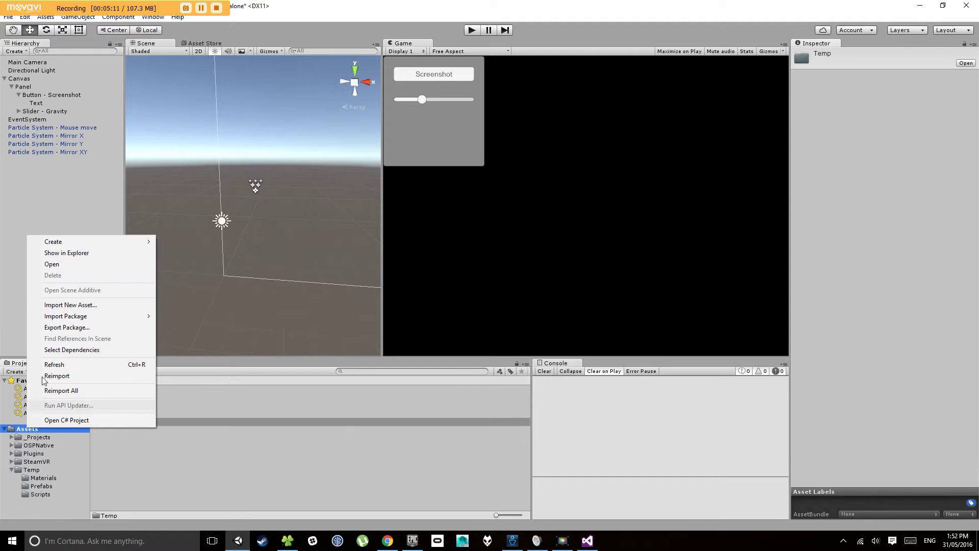
{"action": "left_click", "coordinate": [78, 254]}
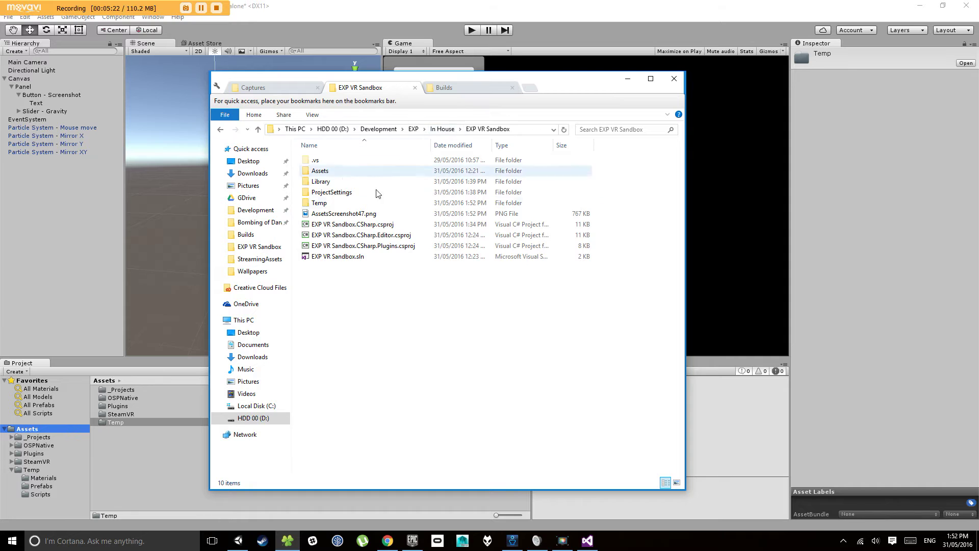
{"action": "double_click", "coordinate": [333, 173]}
{"action": "key", "text": "BackSpace"}
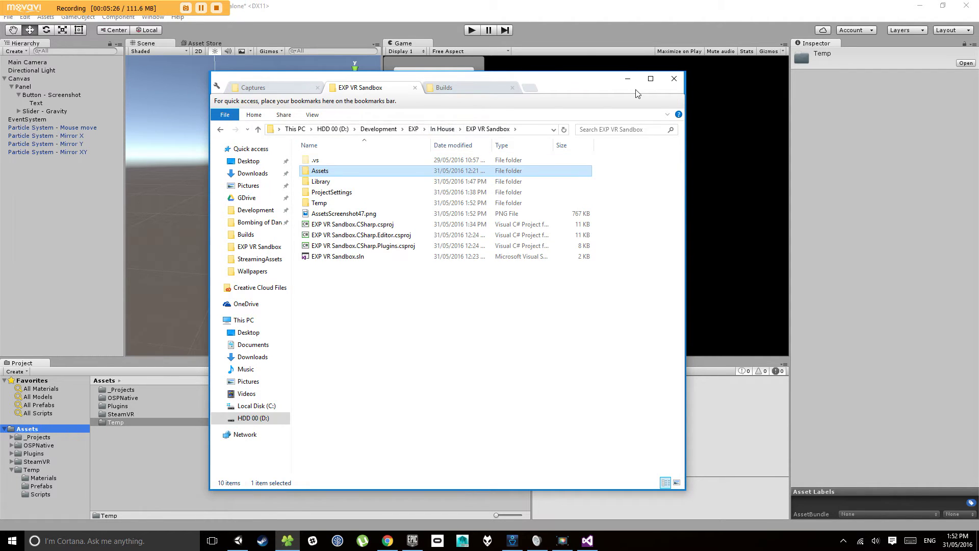
{"action": "left_click", "coordinate": [674, 78]}
Reveal the project folder again, select AssetsScreenshot47.png, then return to Unity's Main Camera
{"action": "right_click", "coordinate": [52, 427]}
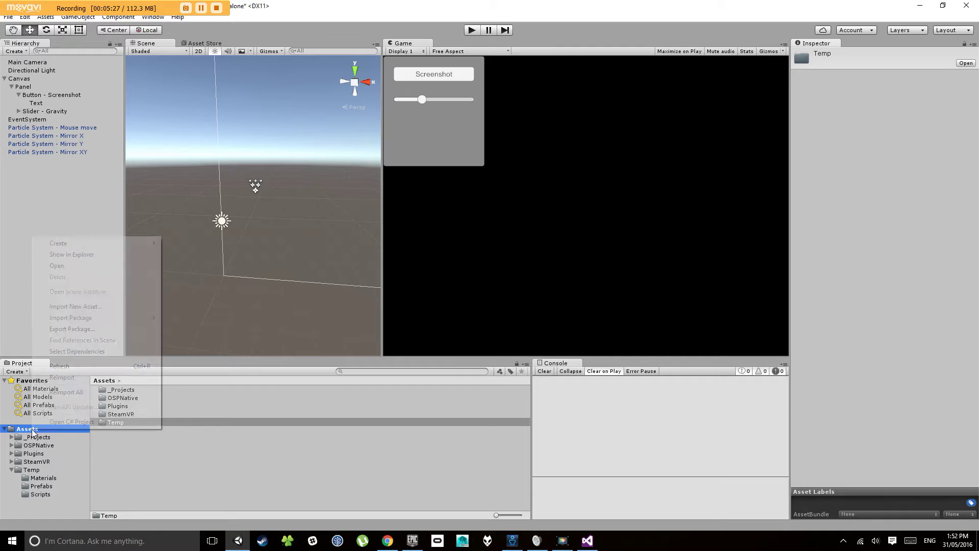
{"action": "left_click", "coordinate": [86, 258]}
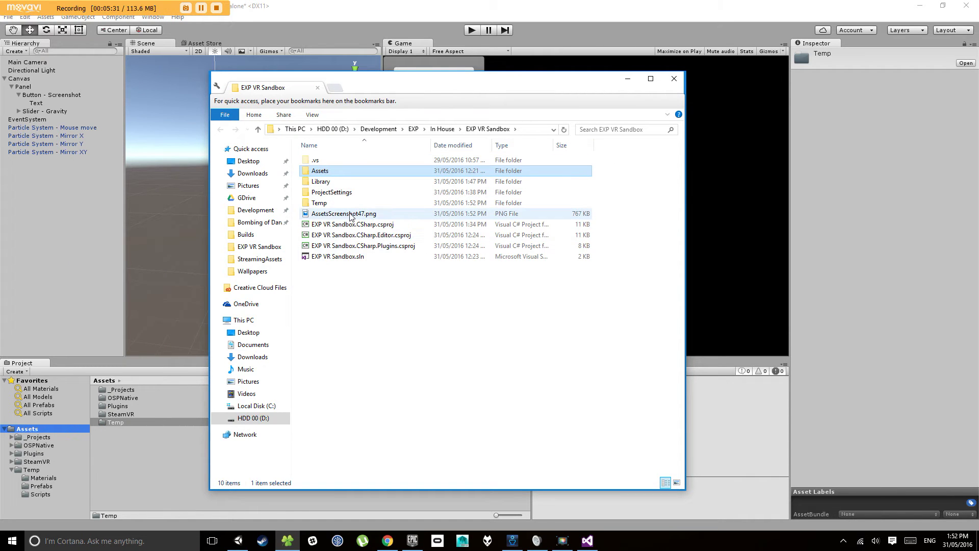
{"action": "left_click", "coordinate": [323, 214]}
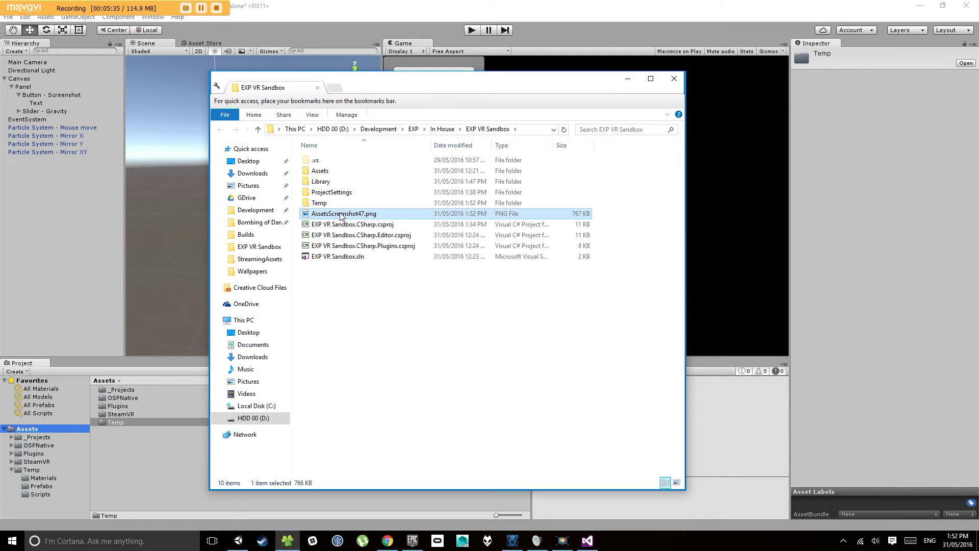
{"action": "left_click_drag", "start_coordinate": [460, 90], "coordinate": [416, 246]}
{"action": "left_click", "coordinate": [25, 63]}
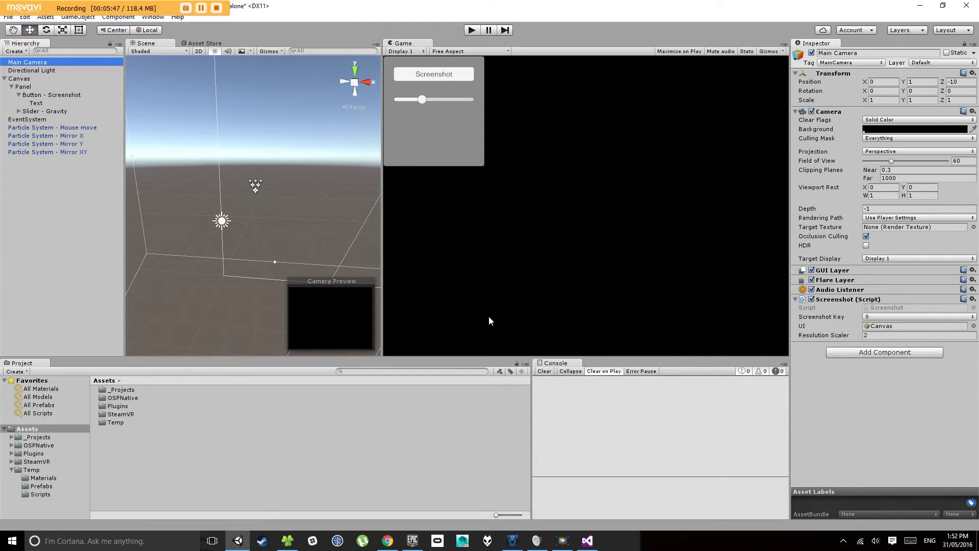
Open AssetsScreenshot47.png from Explorer in Photos to view it, then close Photos and Explorer
{"action": "key", "text": "alt+Tab"}
{"action": "double_click", "coordinate": [310, 314]}
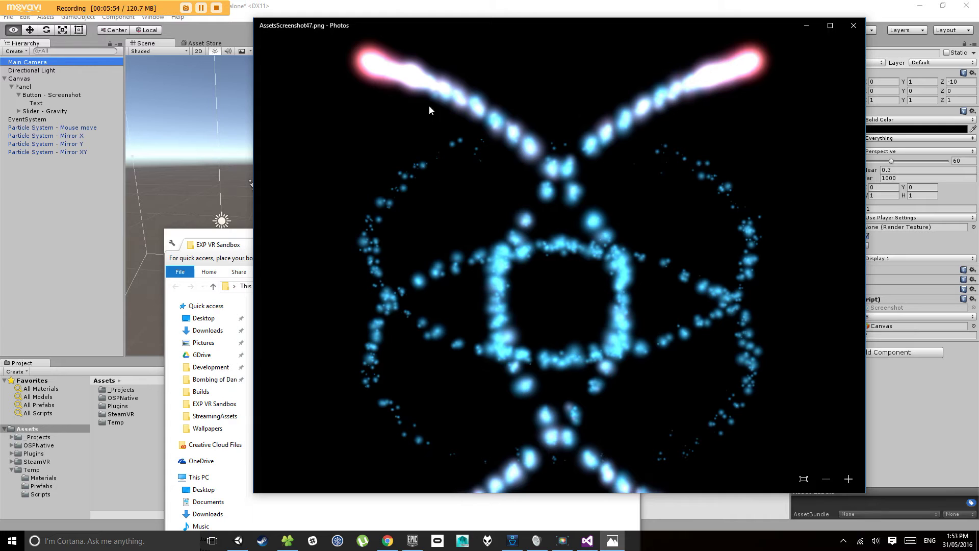
{"action": "left_click", "coordinate": [853, 27]}
{"action": "left_click_drag", "start_coordinate": [586, 235], "coordinate": [567, 154]}
{"action": "left_click", "coordinate": [602, 152]}
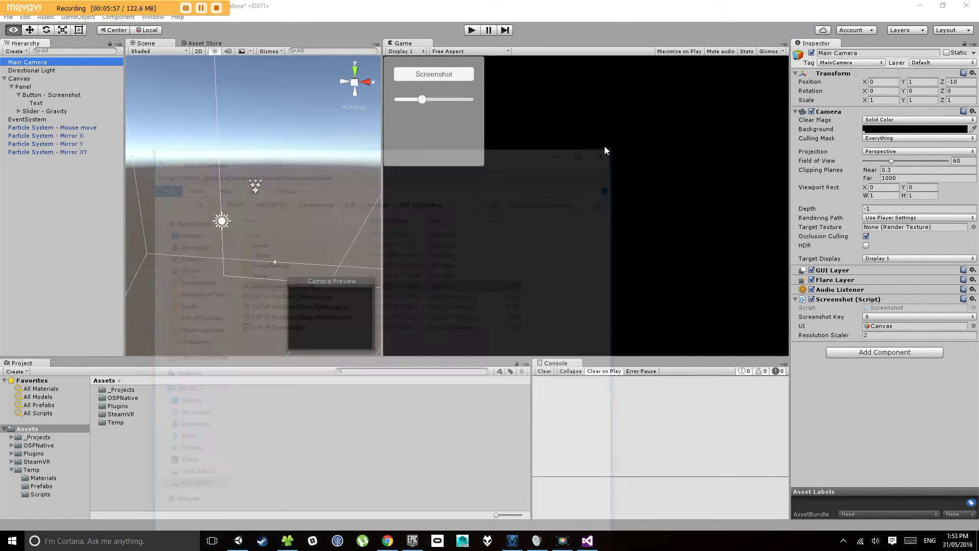
Open File > Build Settings and delete Temp/Partciles from the Scenes In Build list
{"action": "left_click_drag", "start_coordinate": [382, 198], "coordinate": [351, 206]}
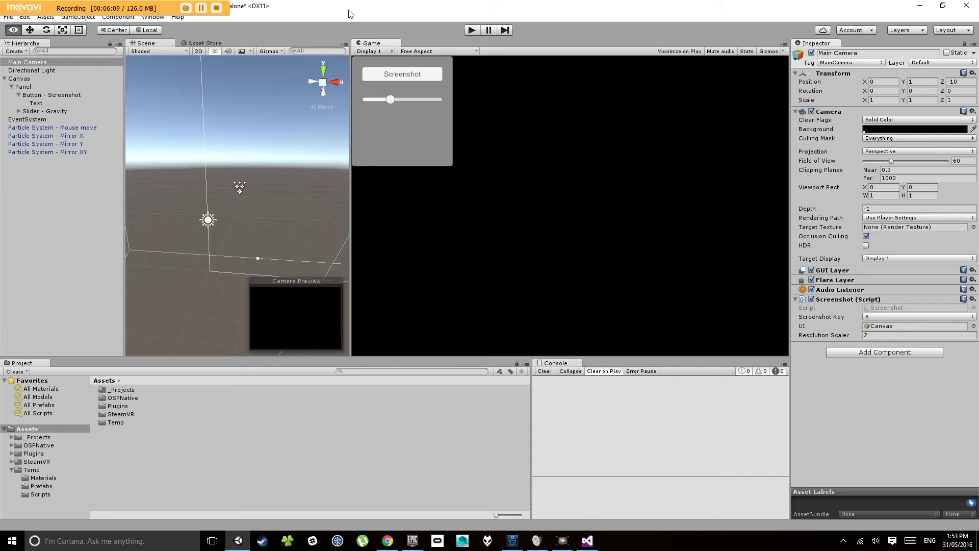
{"action": "left_click_drag", "start_coordinate": [351, 13], "coordinate": [356, 29]}
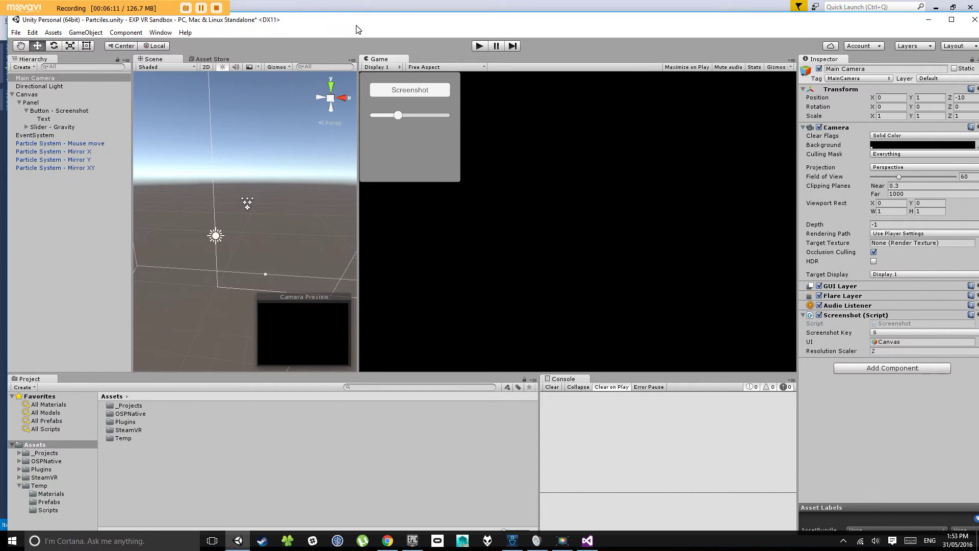
{"action": "left_click", "coordinate": [16, 32]}
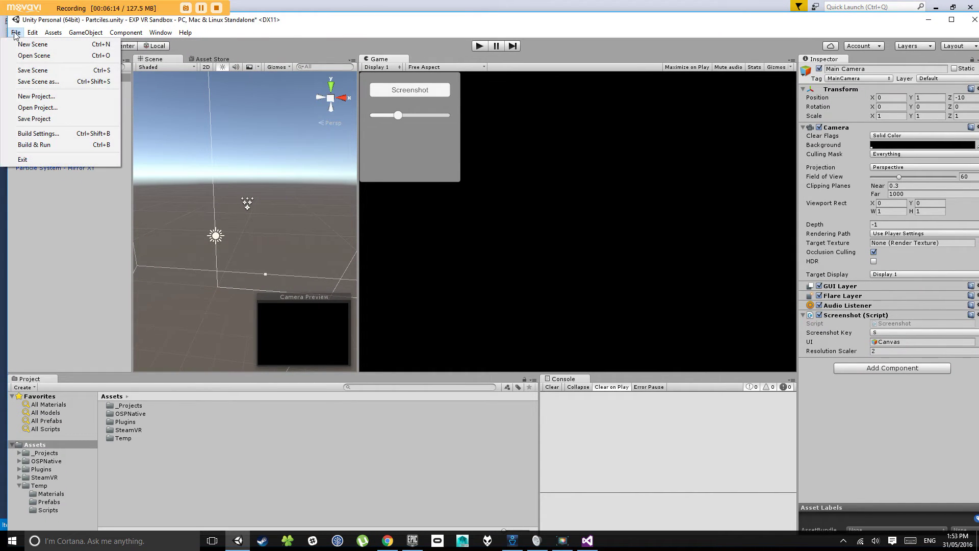
{"action": "left_click", "coordinate": [46, 136]}
{"action": "left_click_drag", "start_coordinate": [216, 29], "coordinate": [317, 72]}
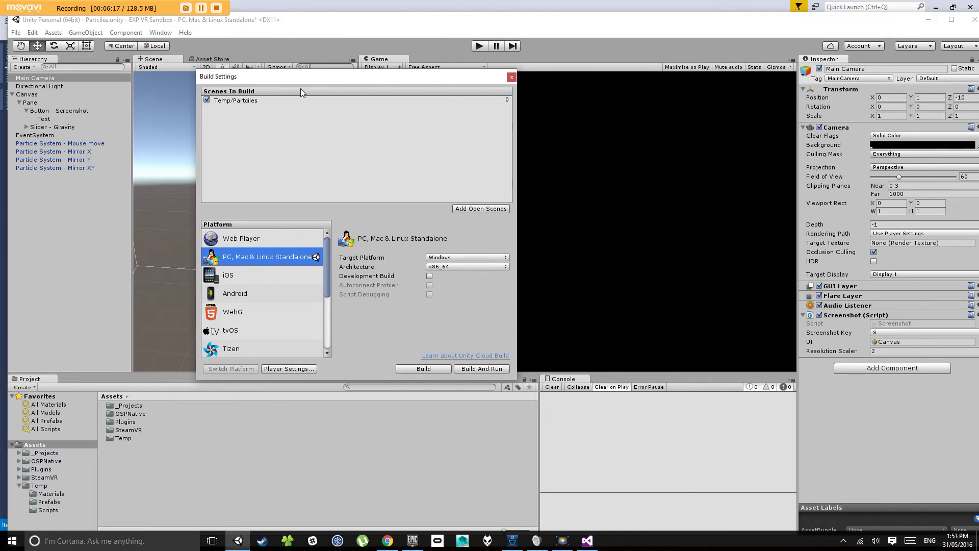
{"action": "left_click", "coordinate": [268, 100]}
{"action": "key", "text": "Delete"}
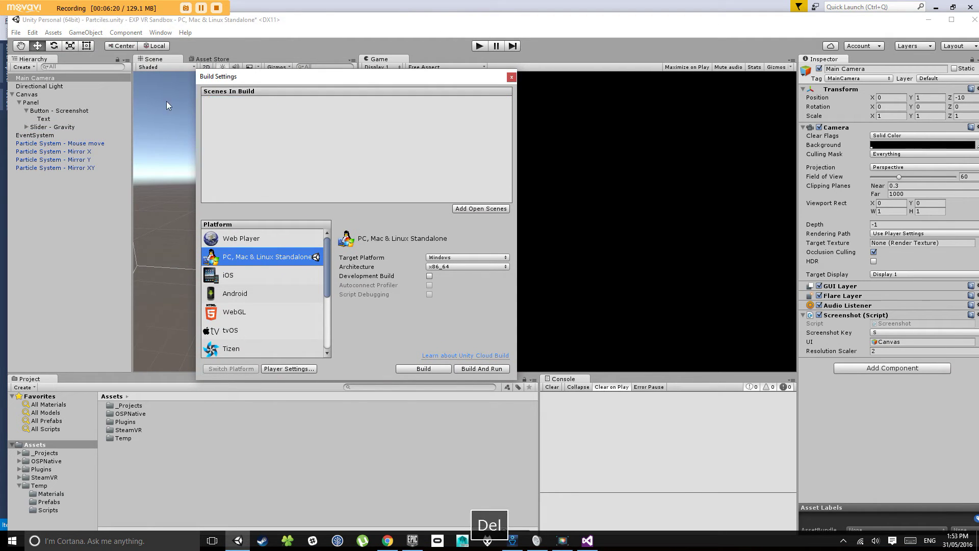
{"action": "left_click_drag", "start_coordinate": [278, 78], "coordinate": [291, 99]}
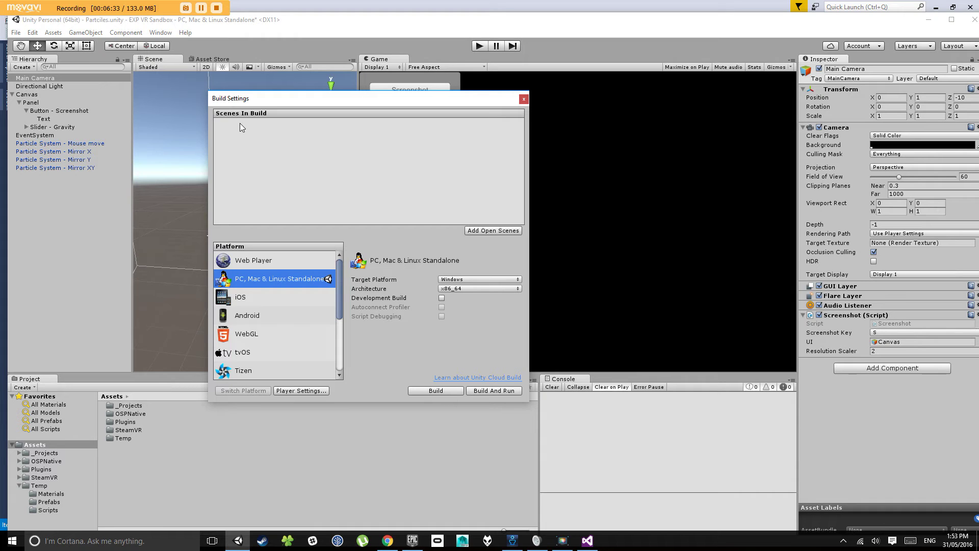
Add the open Temp/Partciles scene back as scene 0 in Scenes In Build
{"action": "left_click", "coordinate": [490, 230]}
{"action": "left_click_drag", "start_coordinate": [339, 100], "coordinate": [355, 134]}
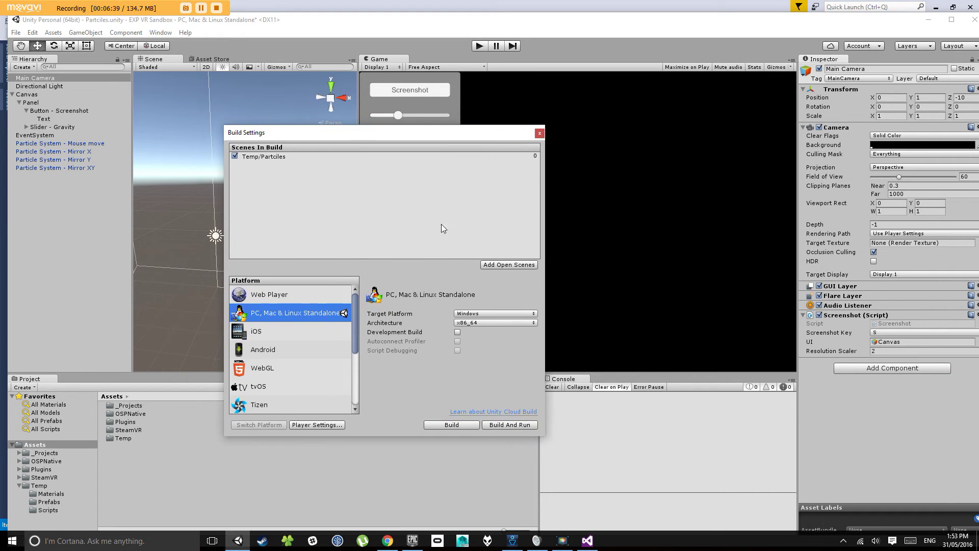
{"action": "left_click", "coordinate": [277, 161]}
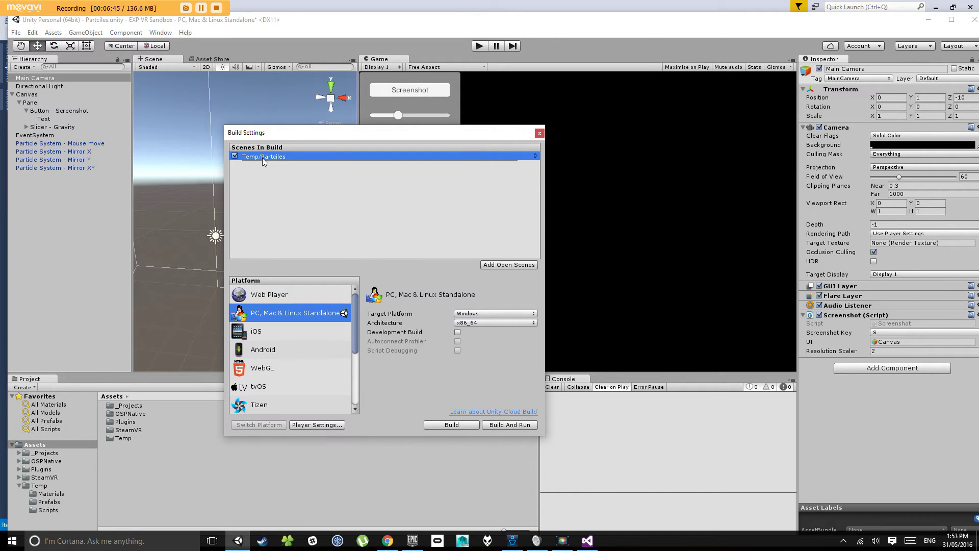
{"action": "left_click_drag", "start_coordinate": [337, 133], "coordinate": [333, 106]}
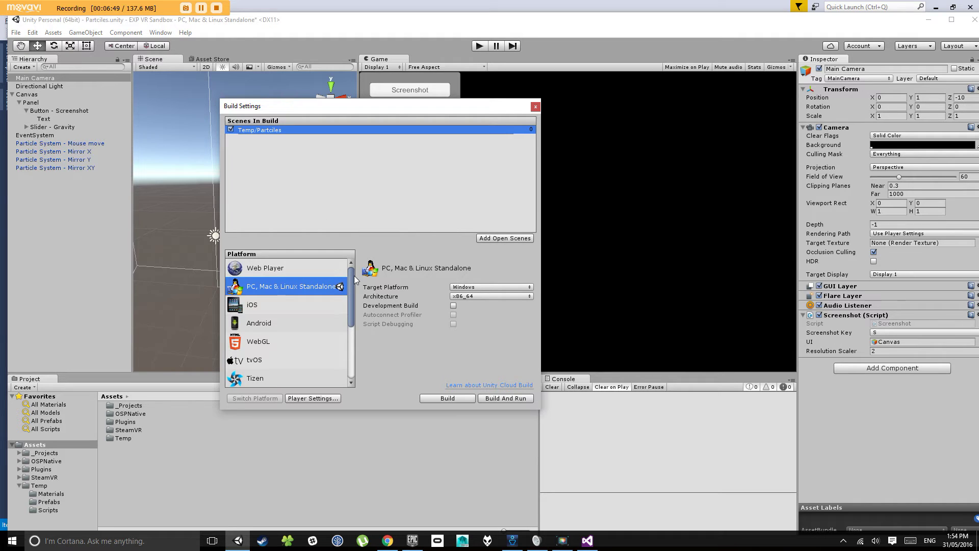
{"action": "left_click_drag", "start_coordinate": [350, 281], "coordinate": [369, 257]}
{"action": "left_click_drag", "start_coordinate": [417, 114], "coordinate": [416, 94]}
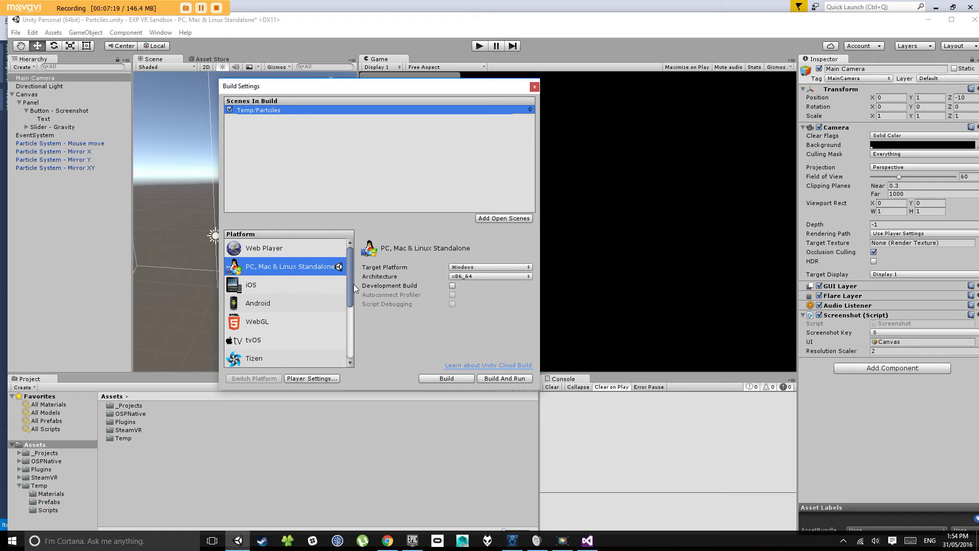
In Player Settings, change Display Resolution Dialog from Hidden By Default to Enabled
{"action": "left_click", "coordinate": [313, 379]}
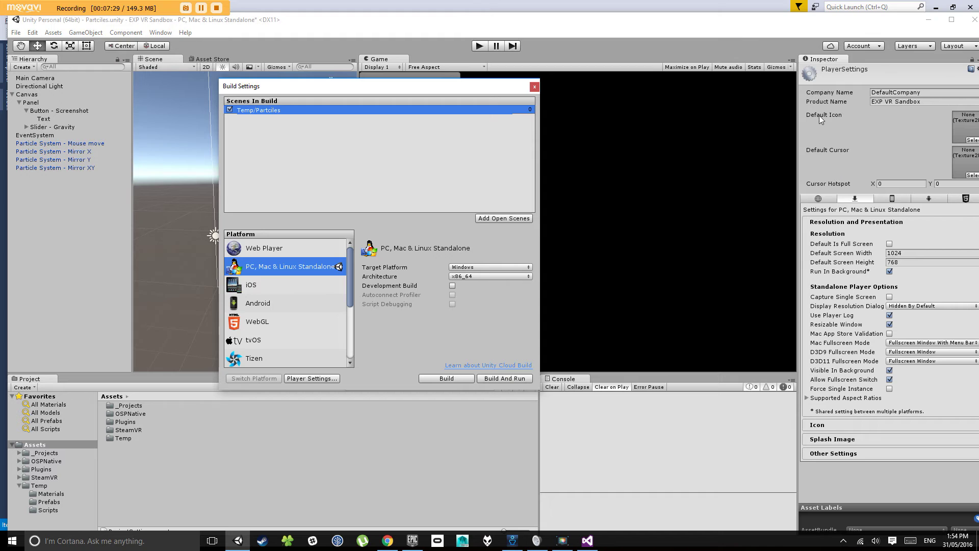
{"action": "left_click_drag", "start_coordinate": [799, 146], "coordinate": [780, 145]}
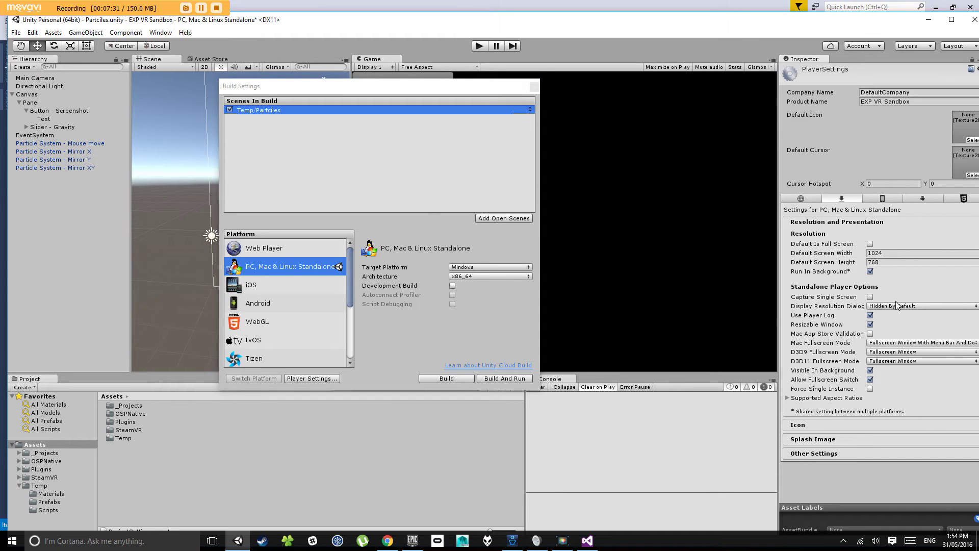
{"action": "double_click", "coordinate": [851, 23]}
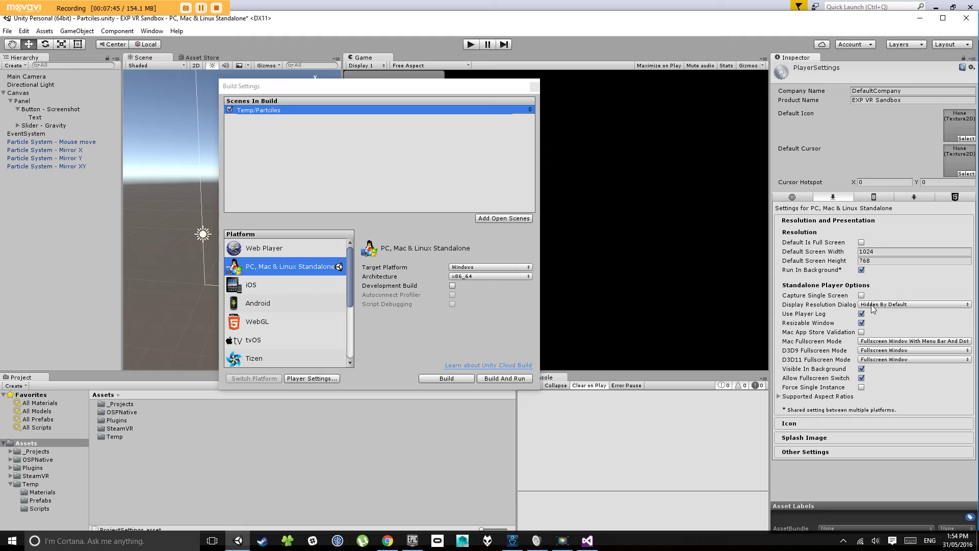
{"action": "left_click", "coordinate": [873, 305]}
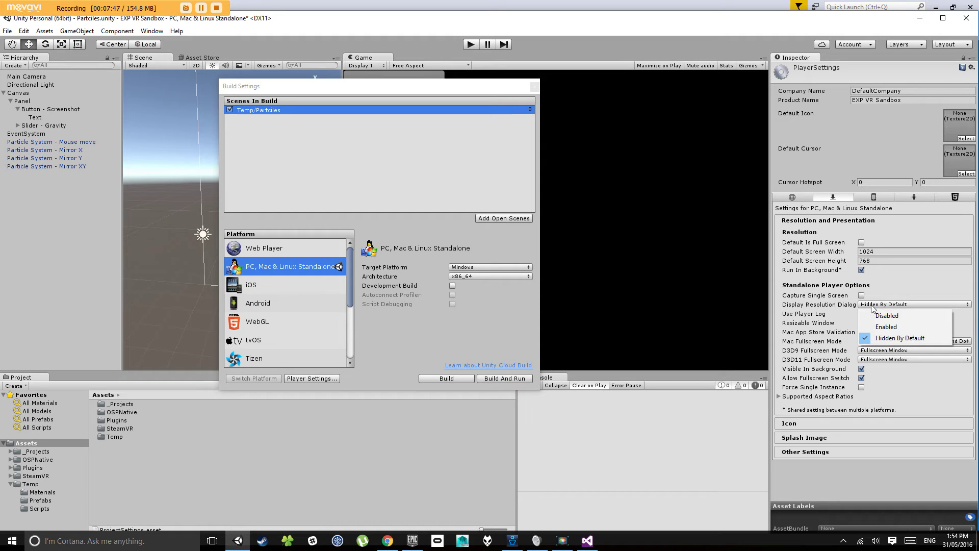
{"action": "left_click", "coordinate": [896, 327]}
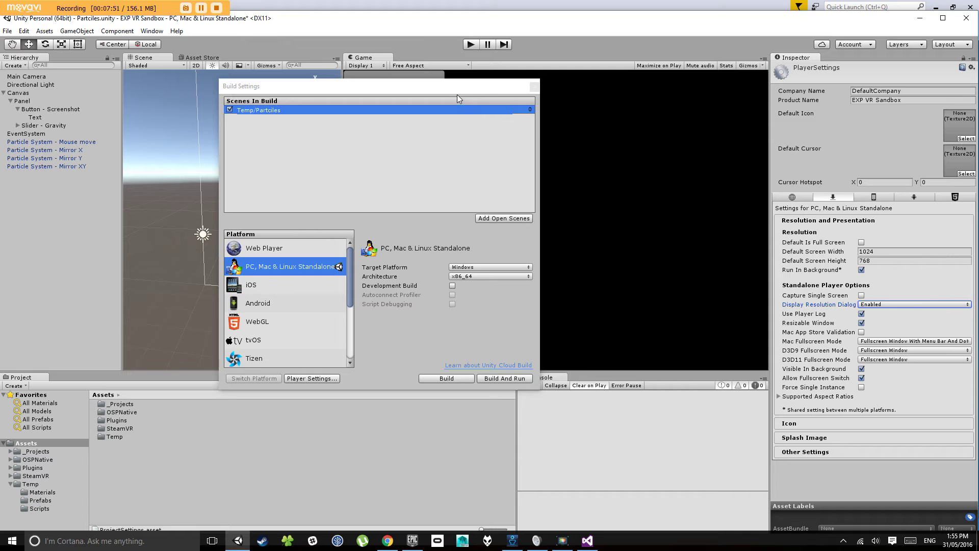
{"action": "left_click_drag", "start_coordinate": [457, 94], "coordinate": [284, 77]}
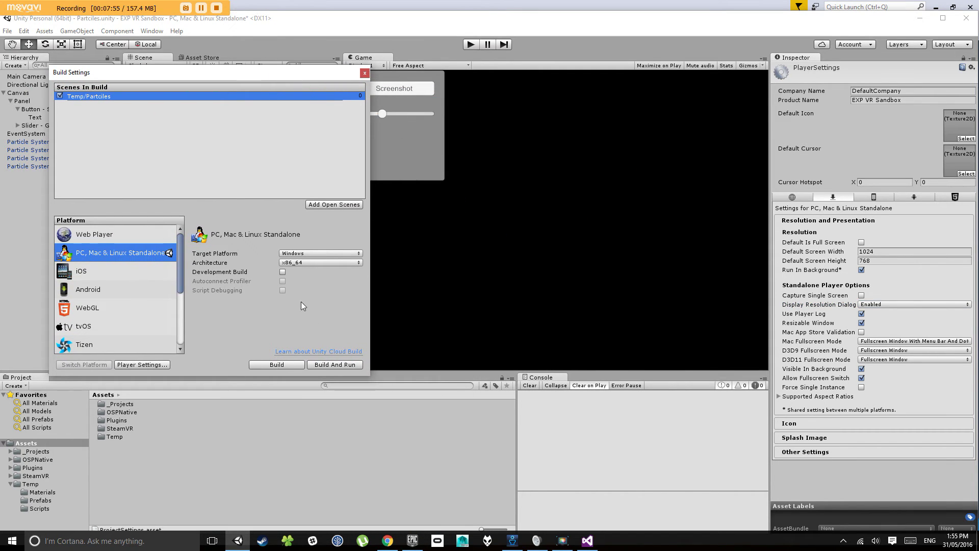
Build the player into Desktop > Builds, saved as 'Interactive Particles 001.exe'
{"action": "left_click", "coordinate": [291, 365]}
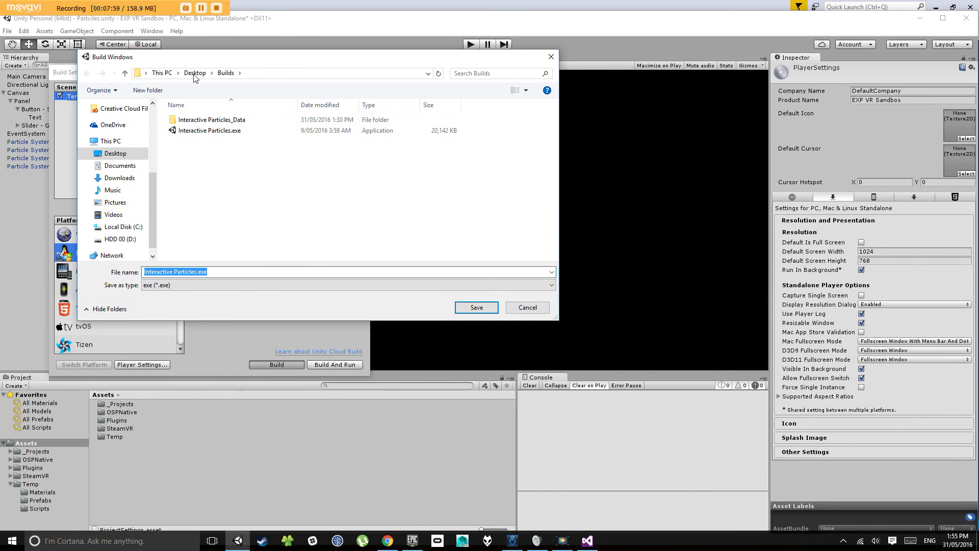
{"action": "left_click", "coordinate": [116, 154]}
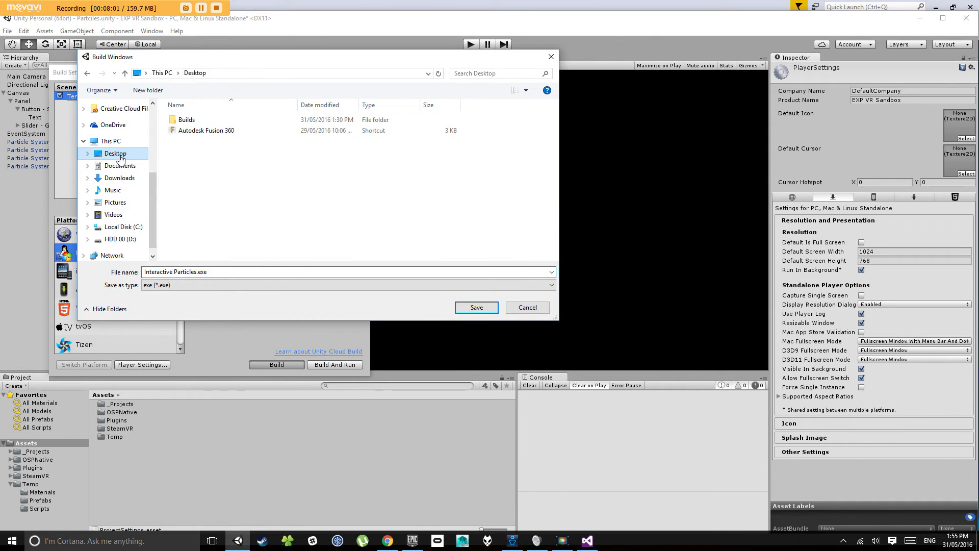
{"action": "double_click", "coordinate": [187, 120]}
{"action": "left_click", "coordinate": [197, 132]}
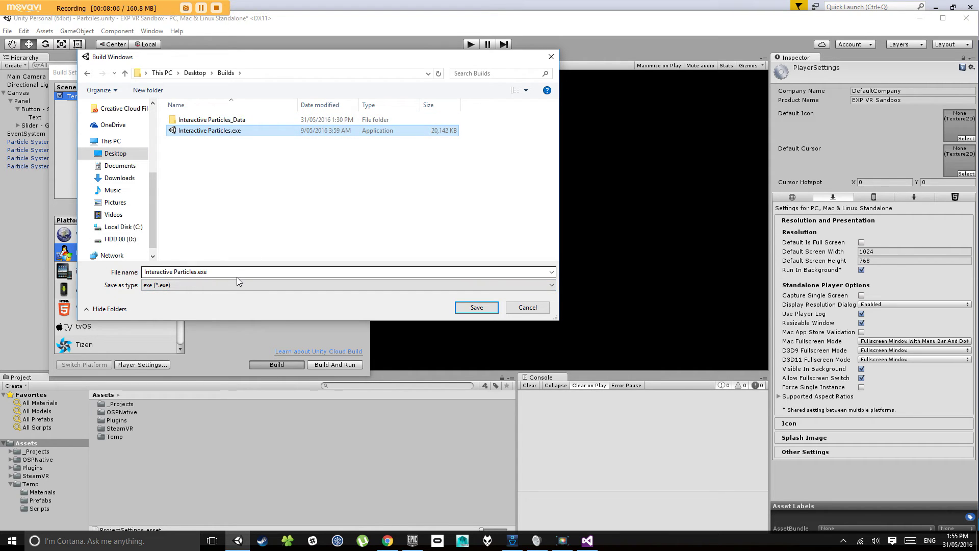
{"action": "left_click", "coordinate": [198, 272]}
{"action": "left_click", "coordinate": [198, 271]}
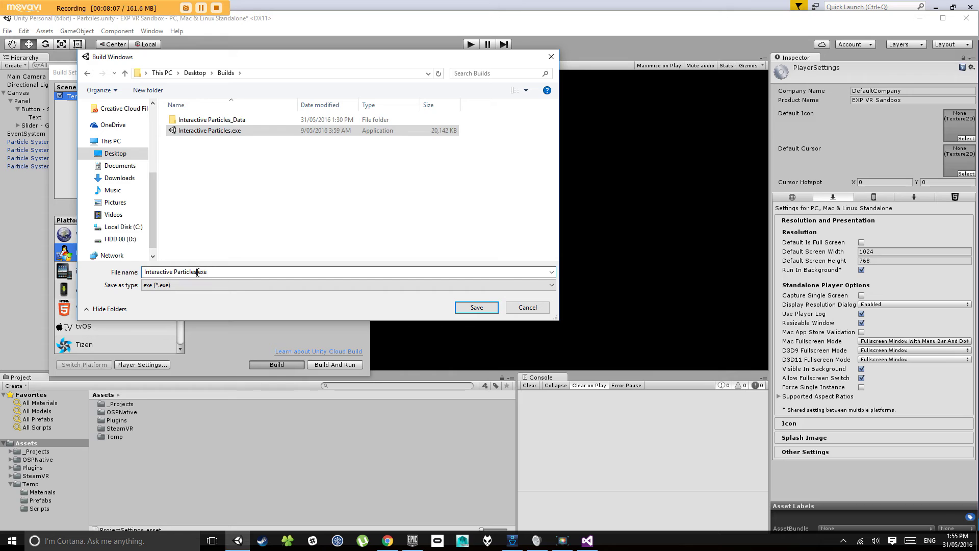
{"action": "type", "text": "0"}
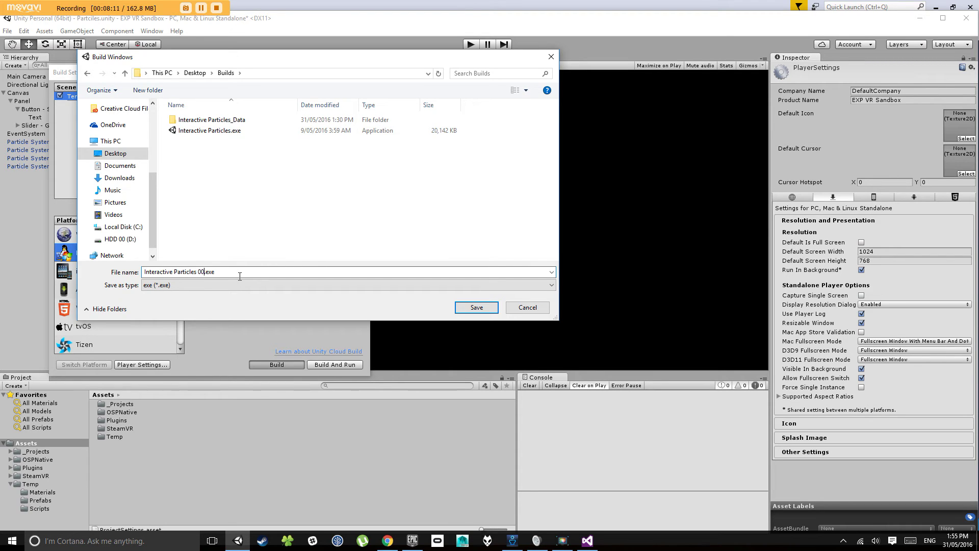
{"action": "type", "text": "02"}
{"action": "key", "text": "BackSpace"}
{"action": "type", "text": "1"}
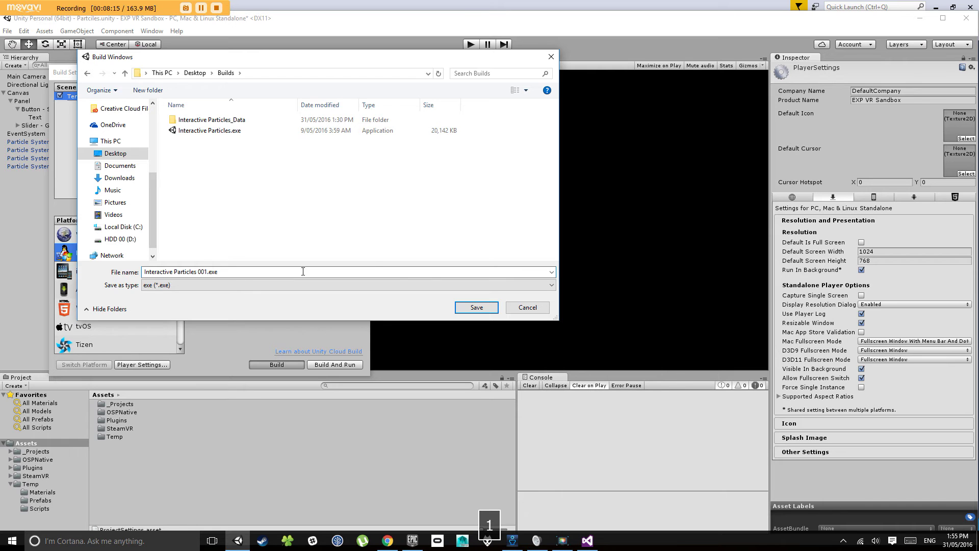
{"action": "left_click", "coordinate": [476, 306]}
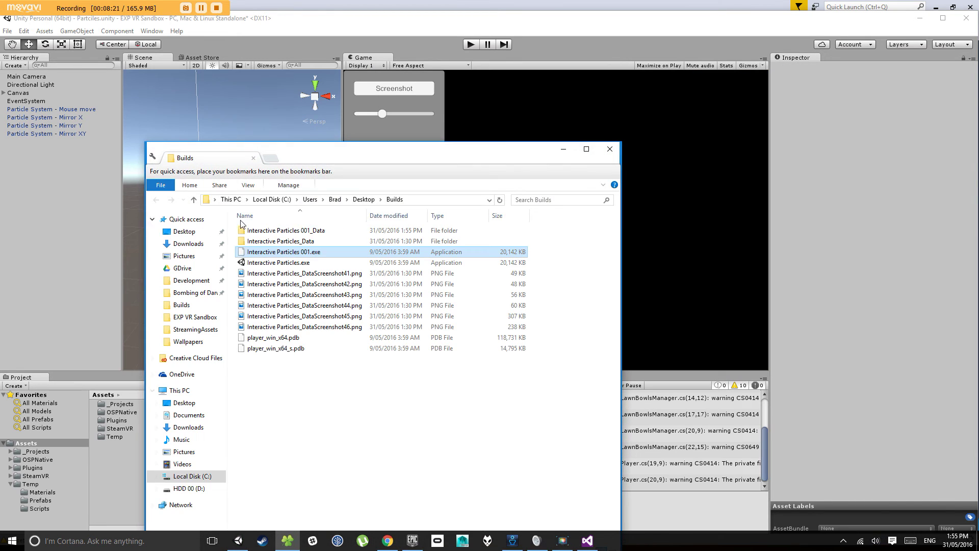
Delete the six old DataScreenshot PNGs from the Builds folder
{"action": "left_click_drag", "start_coordinate": [362, 125], "coordinate": [370, 91]}
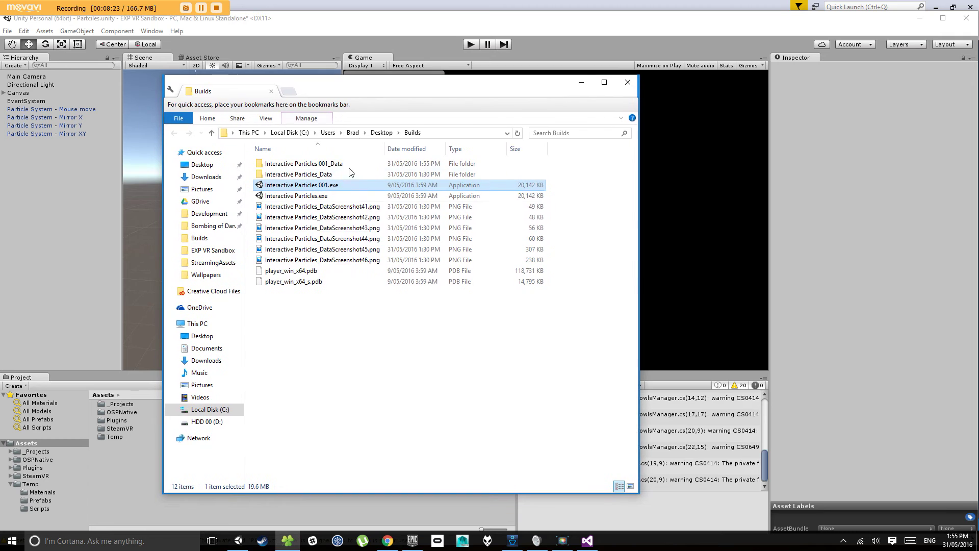
{"action": "left_click", "coordinate": [298, 206]}
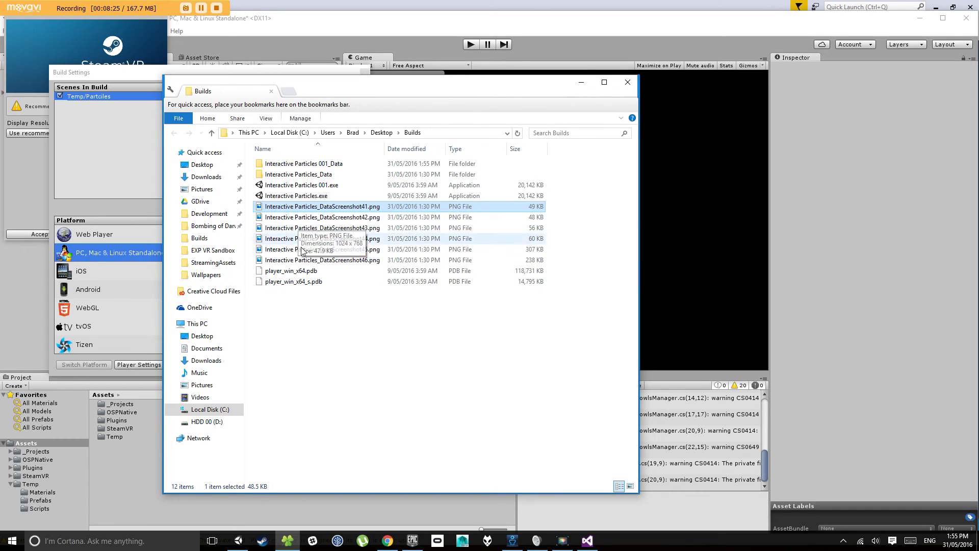
{"action": "left_click", "coordinate": [305, 260], "text": "shift"}
{"action": "key", "text": "Delete"}
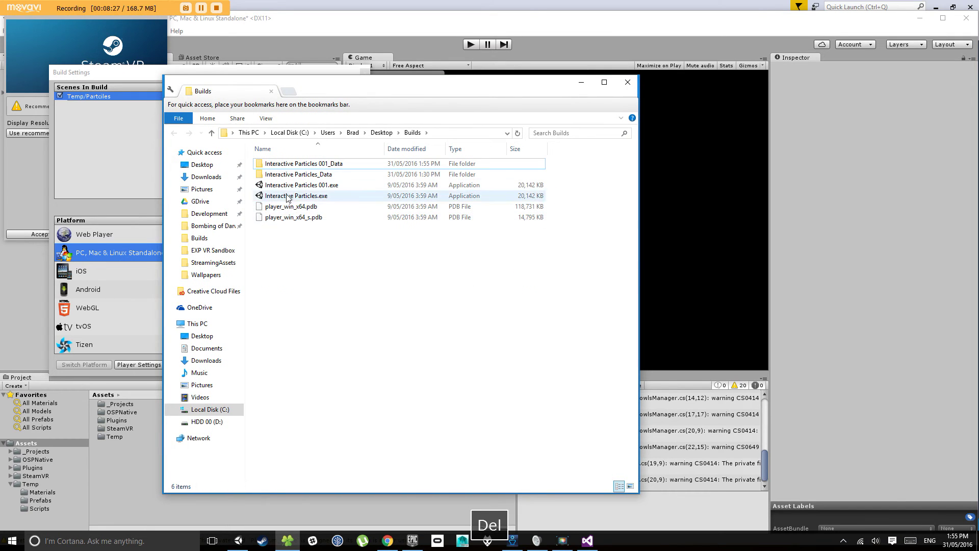
Launch Interactive Particles 001.exe in windowed mode at 1600 x 900
{"action": "left_click", "coordinate": [306, 187]}
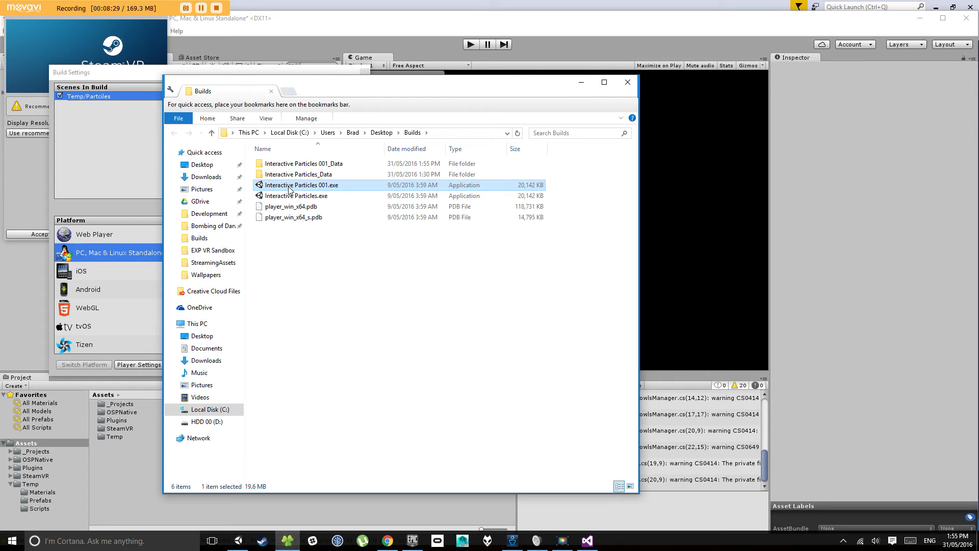
{"action": "left_click_drag", "start_coordinate": [455, 169], "coordinate": [408, 166]}
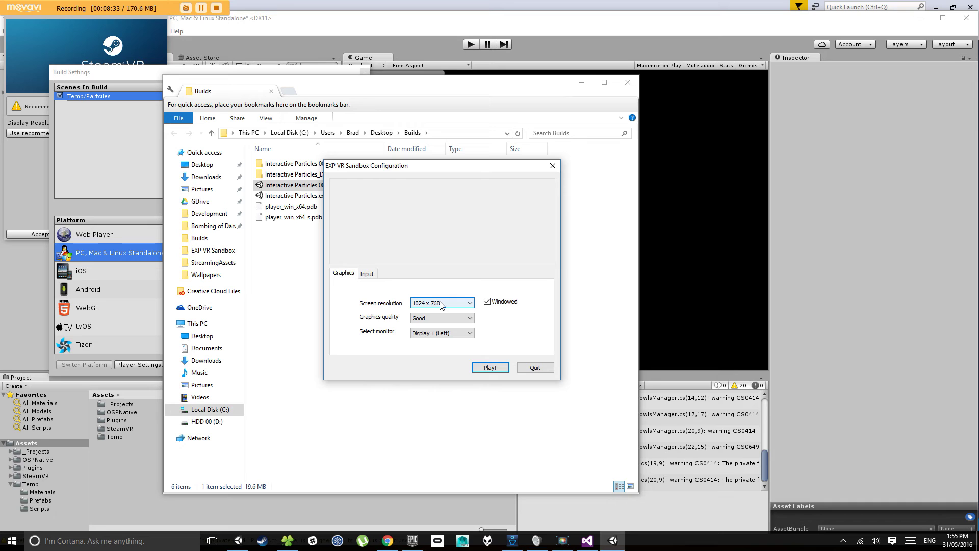
{"action": "left_click", "coordinate": [487, 303]}
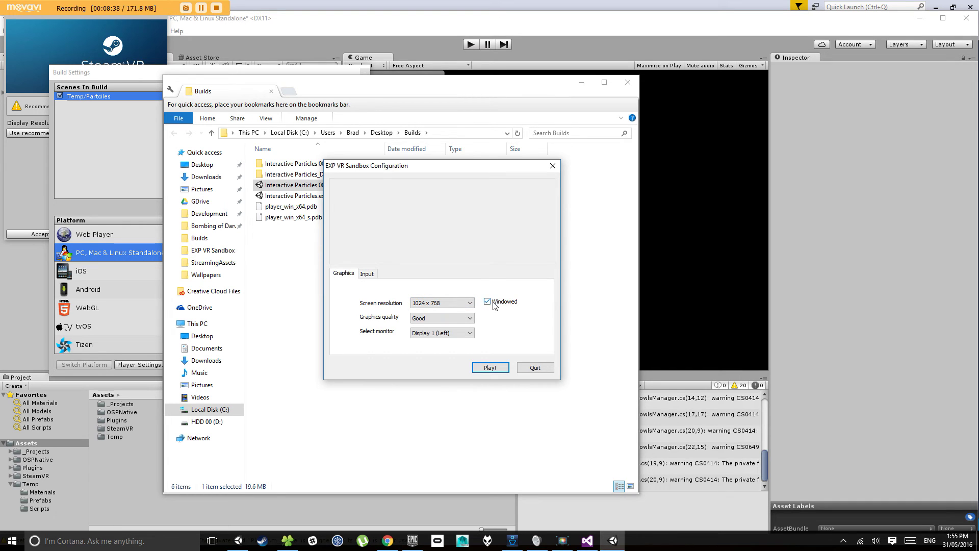
{"action": "left_click", "coordinate": [451, 305]}
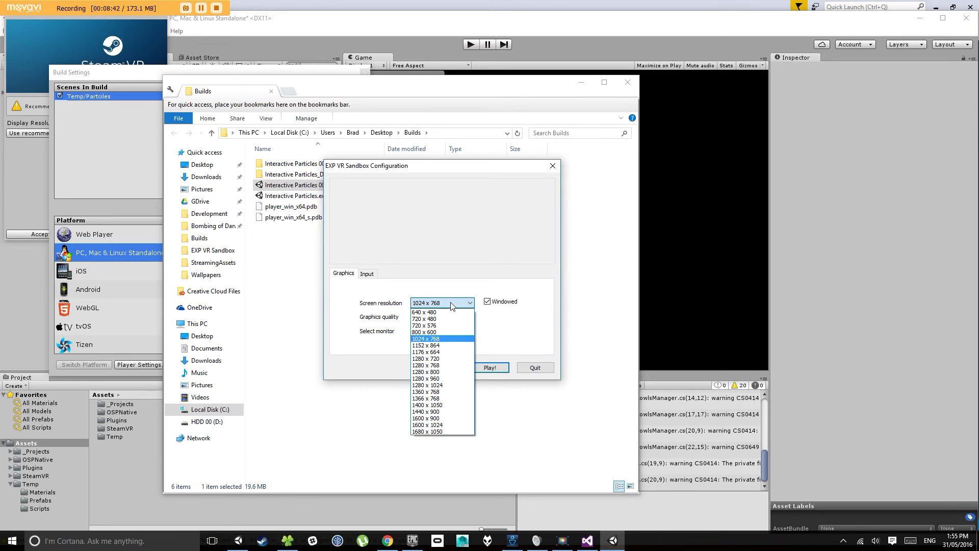
{"action": "left_click", "coordinate": [450, 418]}
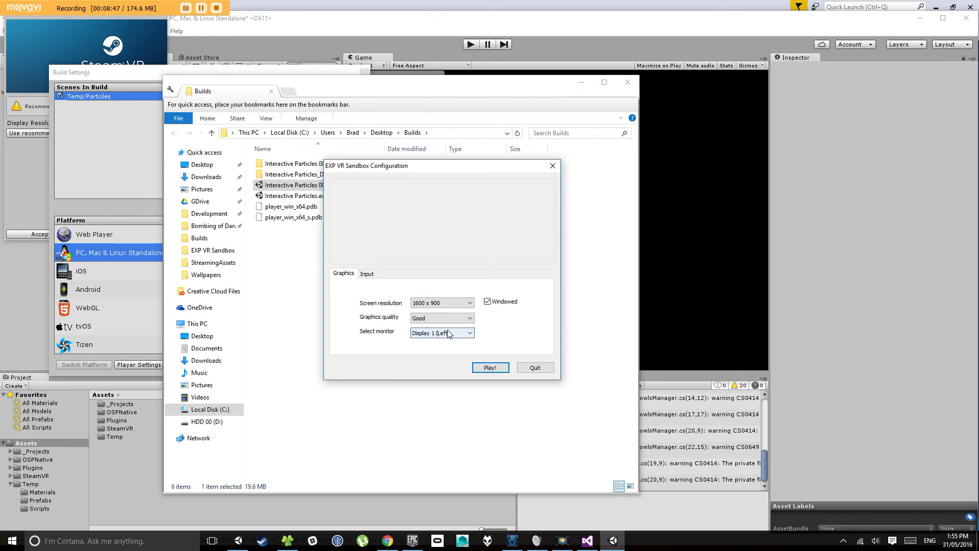
{"action": "left_click", "coordinate": [489, 368]}
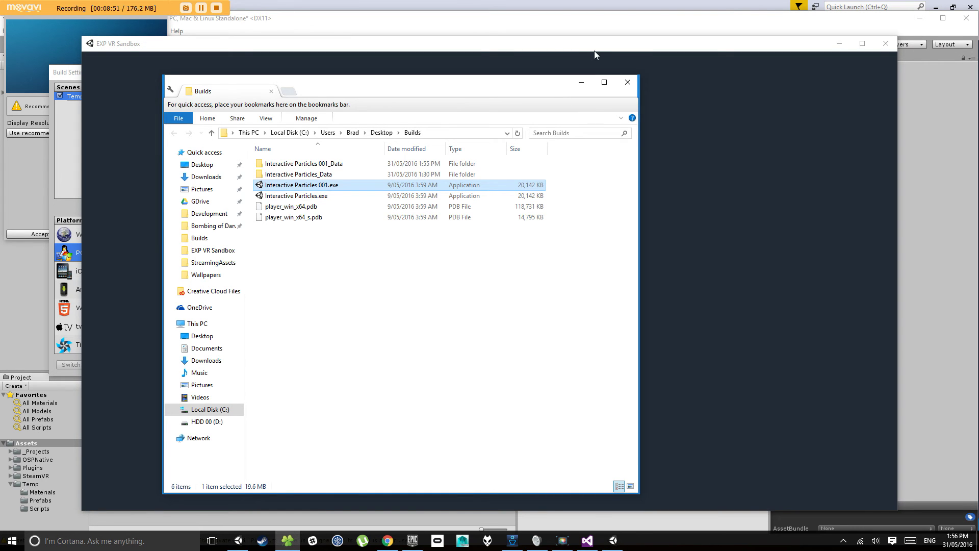
Push the particle slider to maximum and save a screenshot of the enlarged trails
{"action": "left_click", "coordinate": [595, 51]}
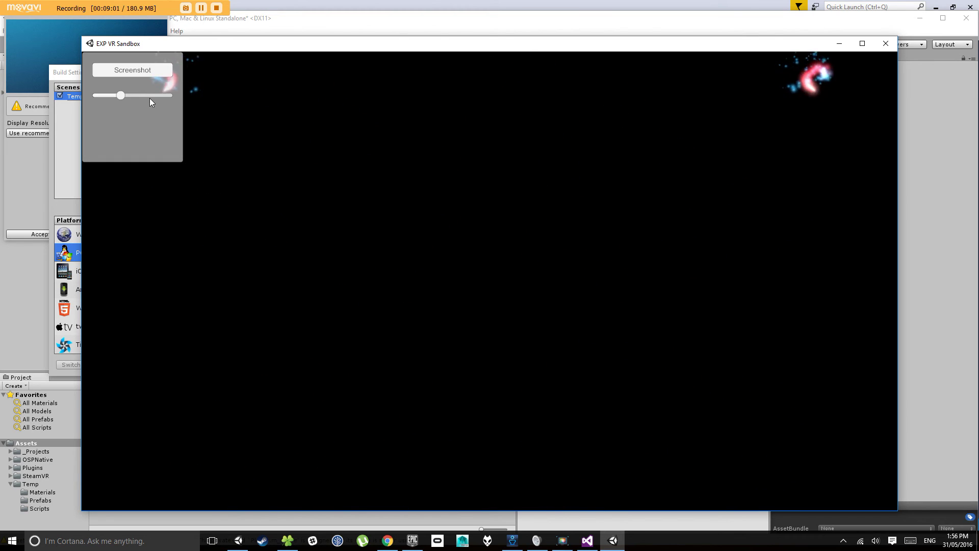
{"action": "left_click_drag", "start_coordinate": [120, 95], "coordinate": [282, 97]}
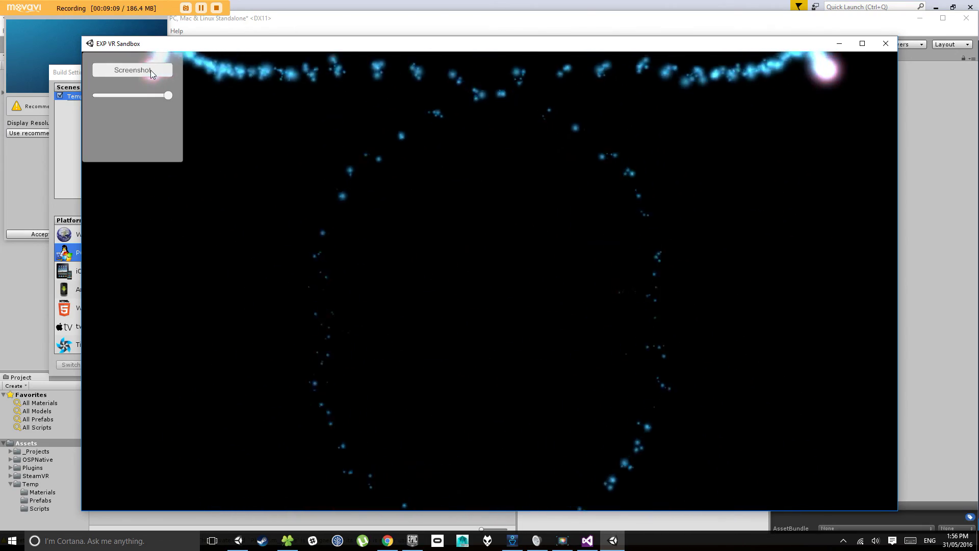
{"action": "left_click", "coordinate": [150, 70]}
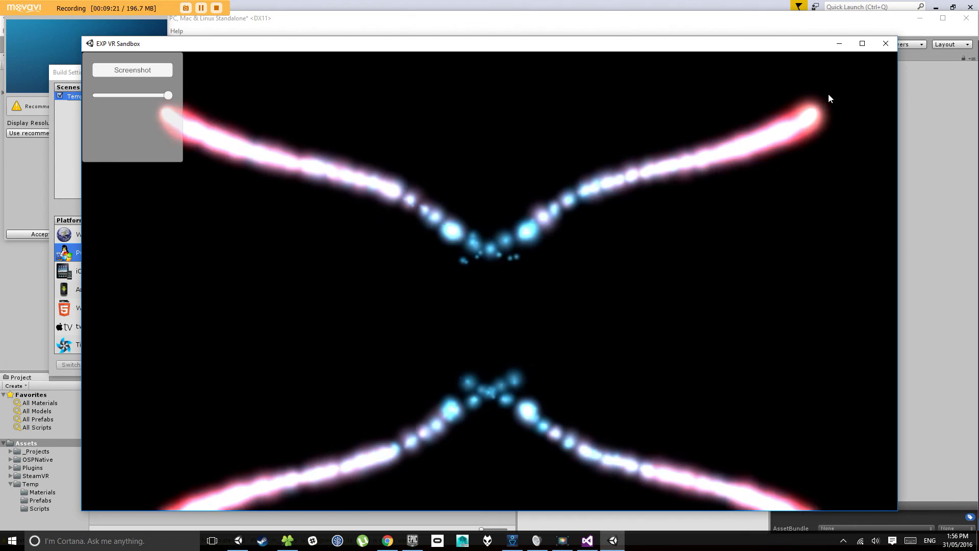
Close the player and open the newest DataScreenshot PNG from the Builds folder
{"action": "left_click", "coordinate": [884, 45]}
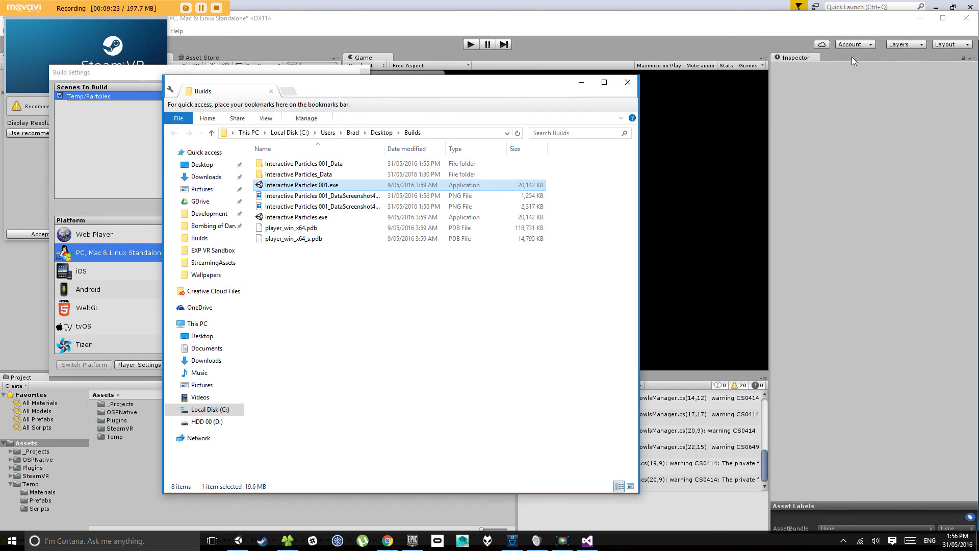
{"action": "left_click", "coordinate": [459, 265]}
{"action": "left_click_drag", "start_coordinate": [384, 91], "coordinate": [447, 97]}
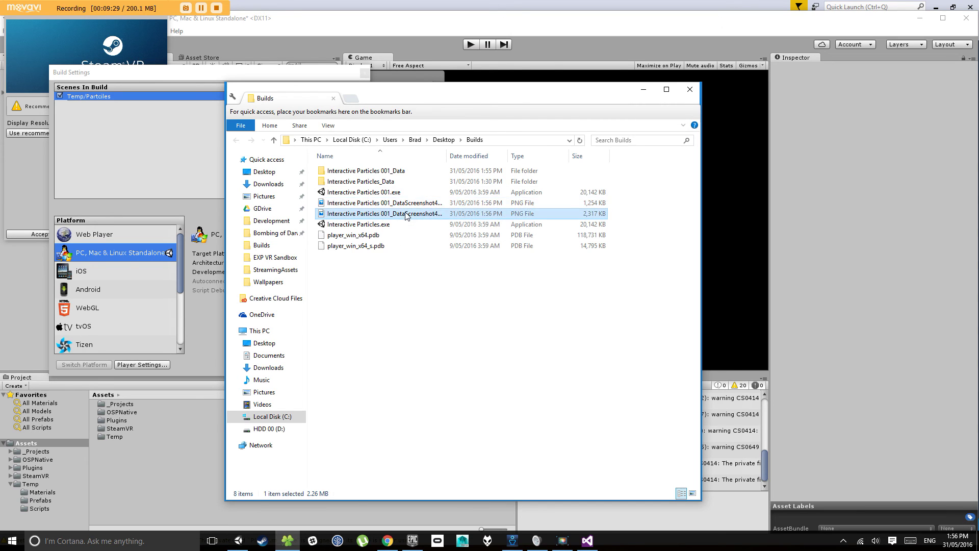
{"action": "double_click", "coordinate": [382, 203]}
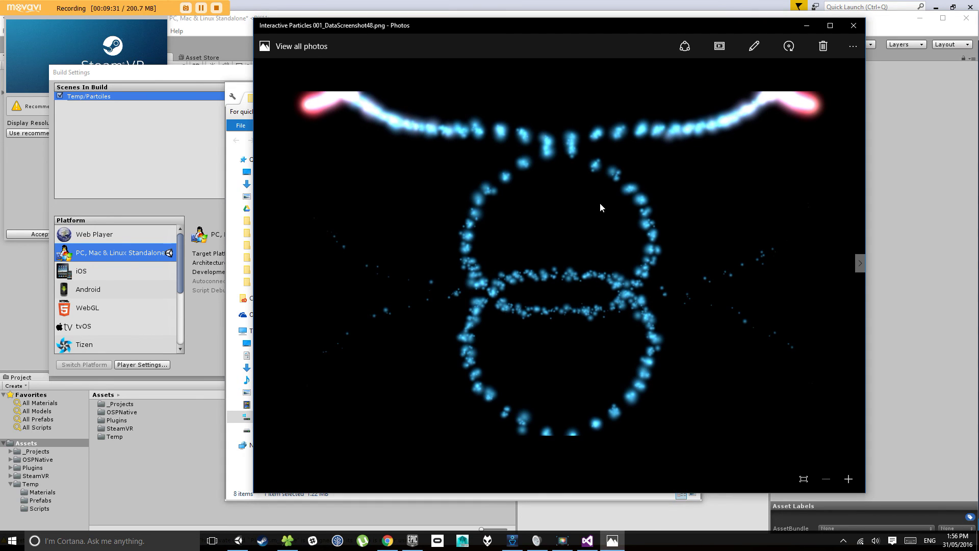
Compare DataScreenshot48 and 49 in Photos, then close it and bring Unity forward
{"action": "key", "text": "Right"}
{"action": "key", "text": "Left"}
{"action": "key", "text": "Right"}
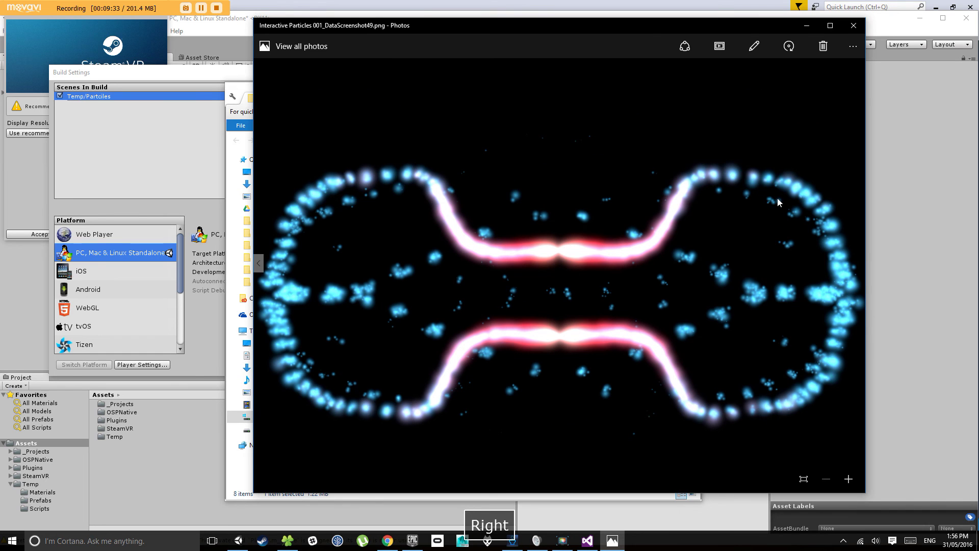
{"action": "key", "text": "Left"}
{"action": "key", "text": "Right"}
{"action": "key", "text": "Left"}
{"action": "key", "text": "Right"}
{"action": "key", "text": "Left"}
{"action": "key", "text": "Right"}
{"action": "key", "text": "Left"}
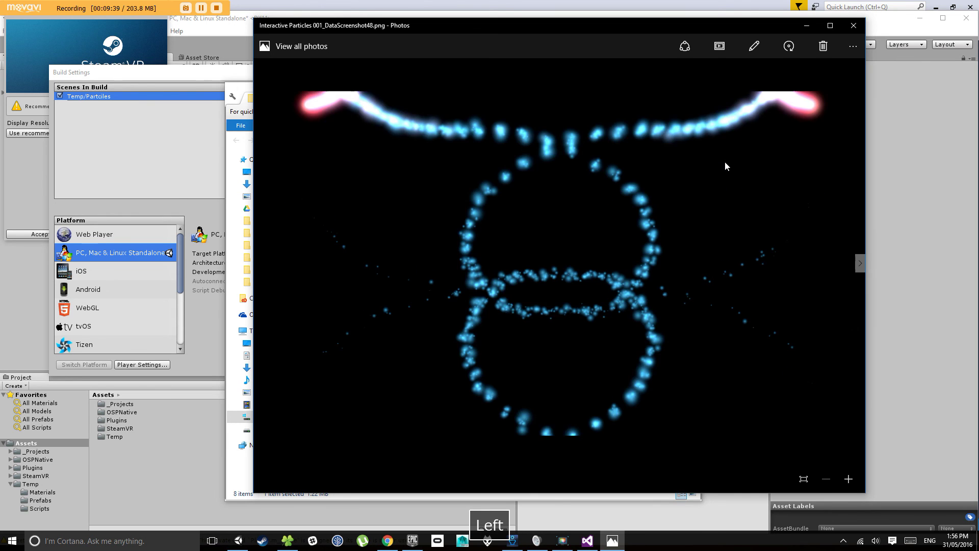
{"action": "key", "text": "Right"}
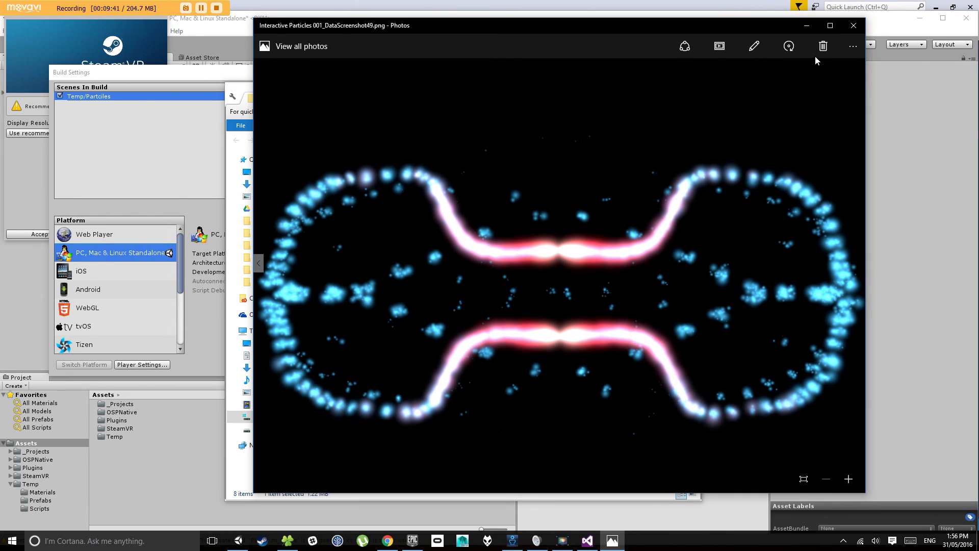
{"action": "left_click", "coordinate": [851, 30]}
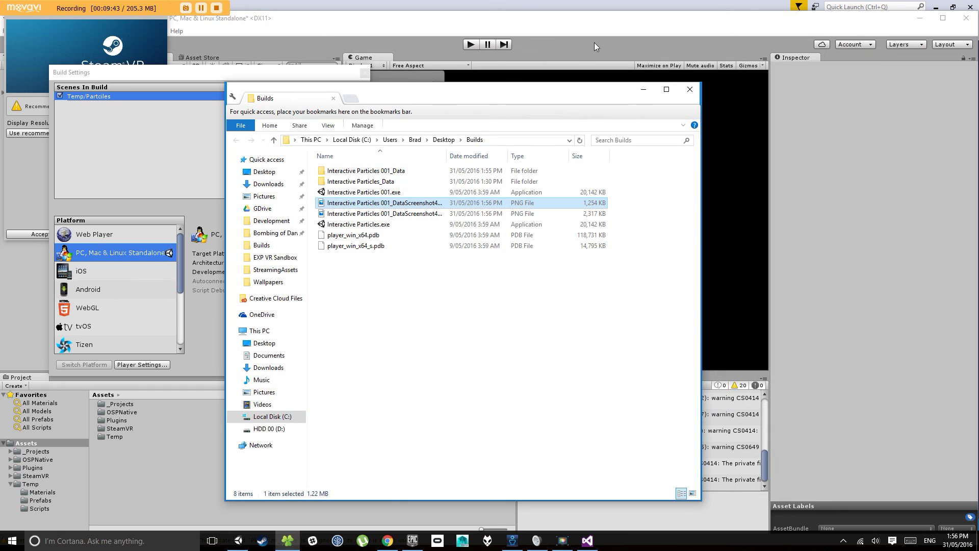
{"action": "double_click", "coordinate": [607, 19]}
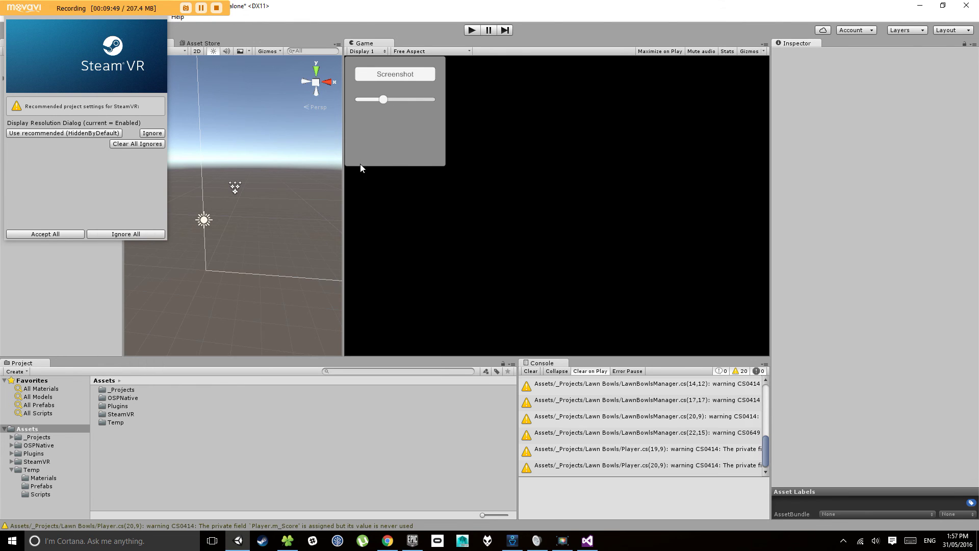
Accept All SteamVR recommended settings, confirm the message, and select Particle System - Mirror X
{"action": "mouse_move", "coordinate": [340, 11]}
{"action": "left_mouse_down"}
{"action": "mouse_move", "coordinate": [363, 68]}
{"action": "mouse_move", "coordinate": [345, 10]}
{"action": "left_mouse_up"}
{"action": "double_click", "coordinate": [345, 11]}
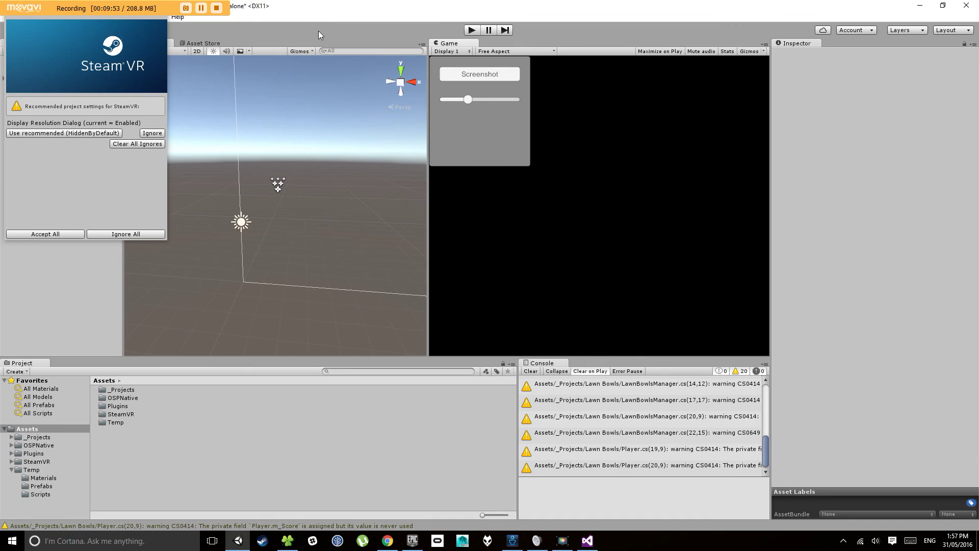
{"action": "left_click", "coordinate": [60, 233]}
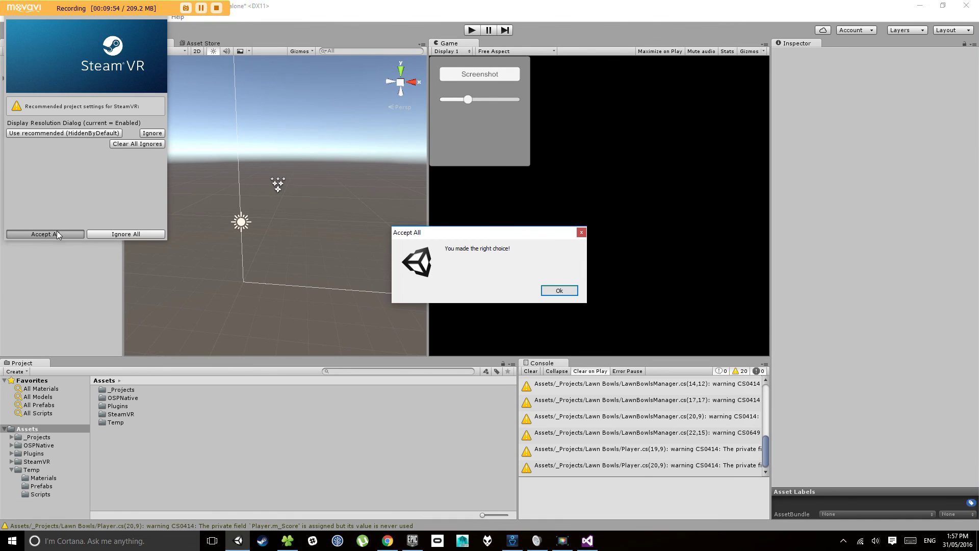
{"action": "left_click", "coordinate": [559, 291]}
{"action": "left_click", "coordinate": [54, 104]}
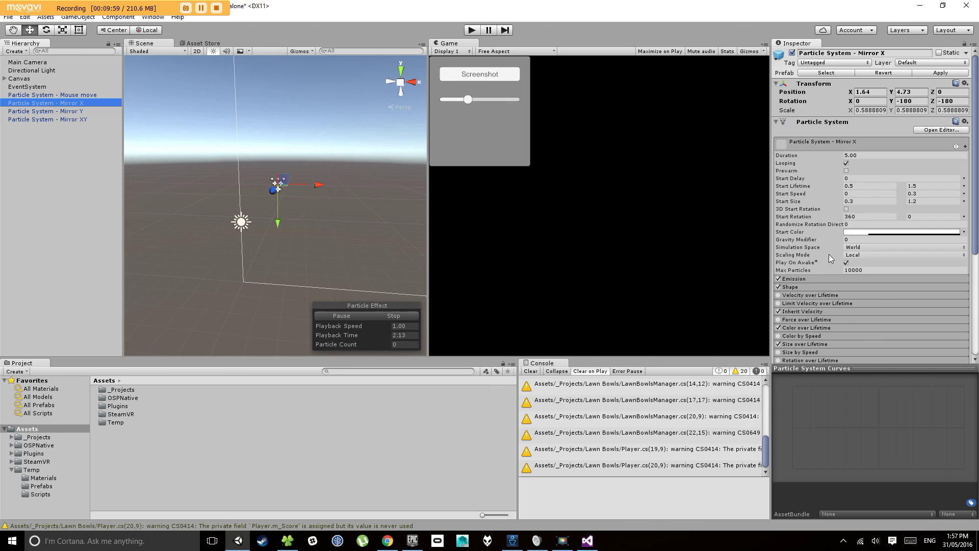
{"action": "scroll", "coordinate": [851, 278], "scroll_direction": "down", "scroll_amount": 3}
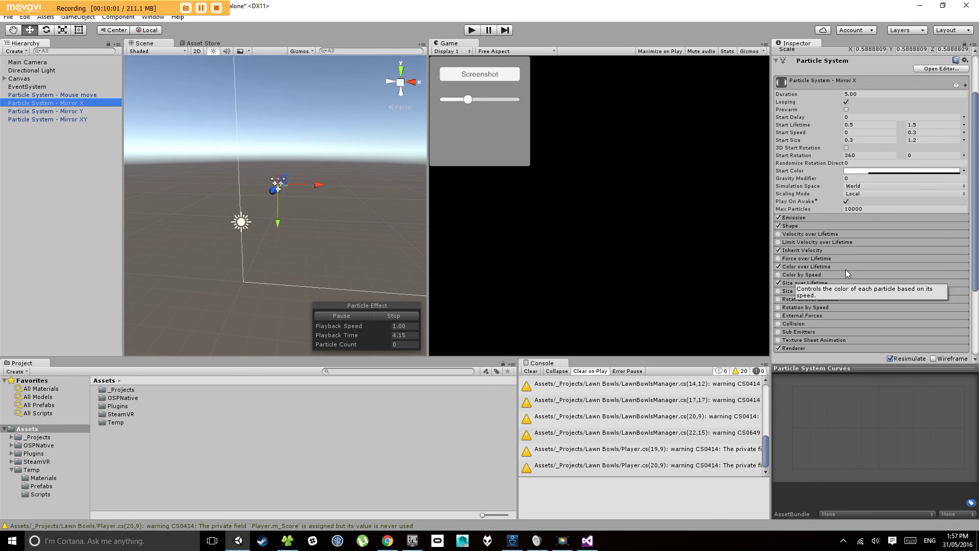